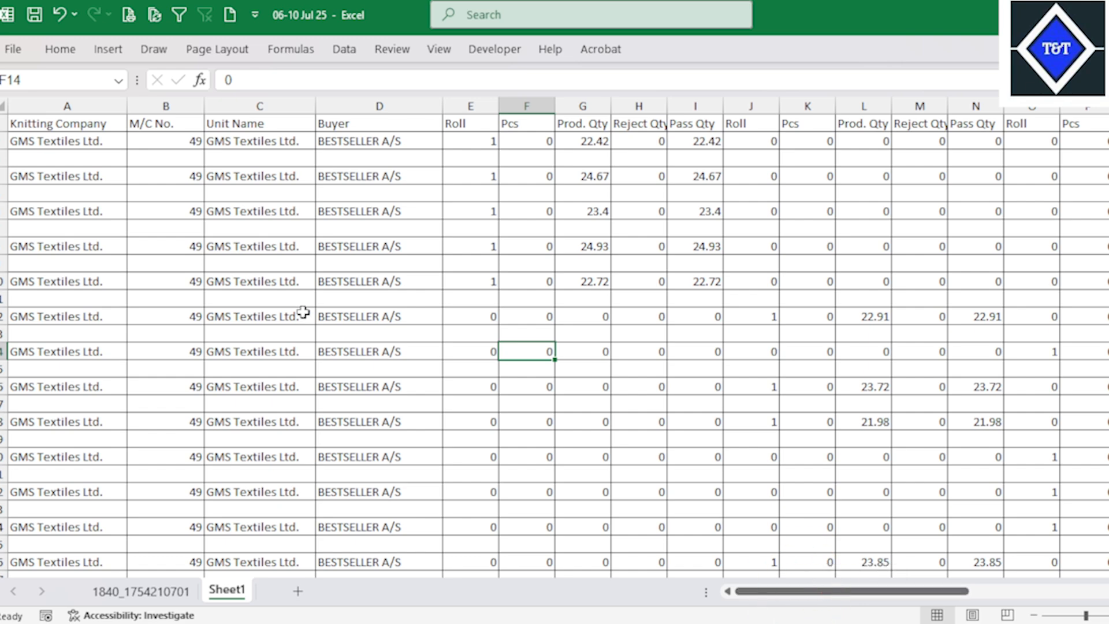
Examine the blank rows between the knitting production records in Sheet1
left_click(145, 591)
left_click(226, 589)
left_click(364, 420)
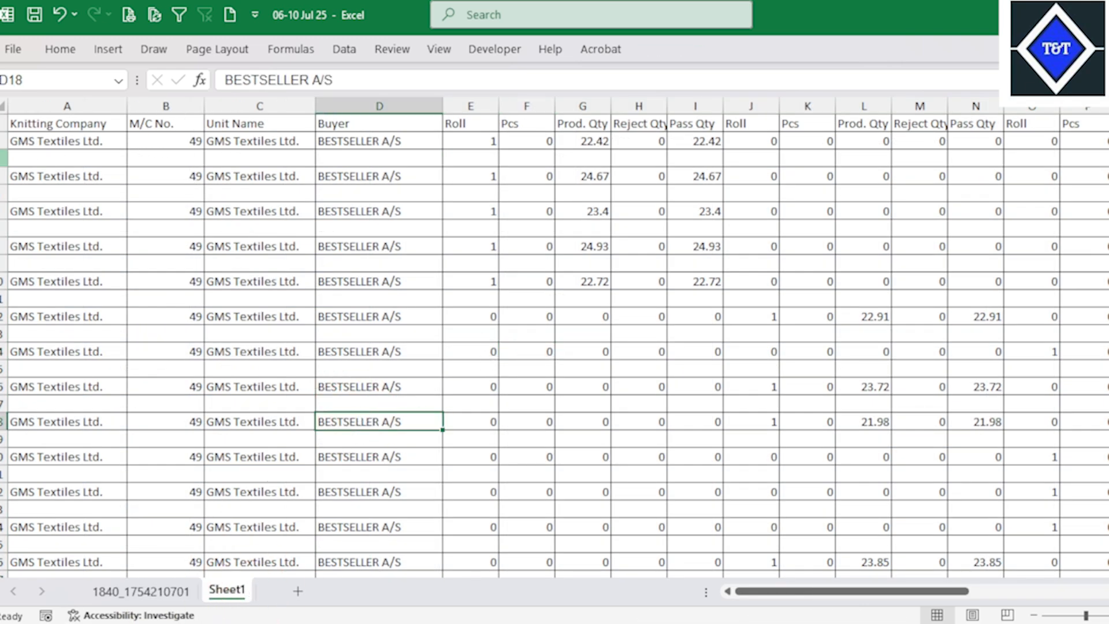
left_click_drag(3, 157, 663, 392)
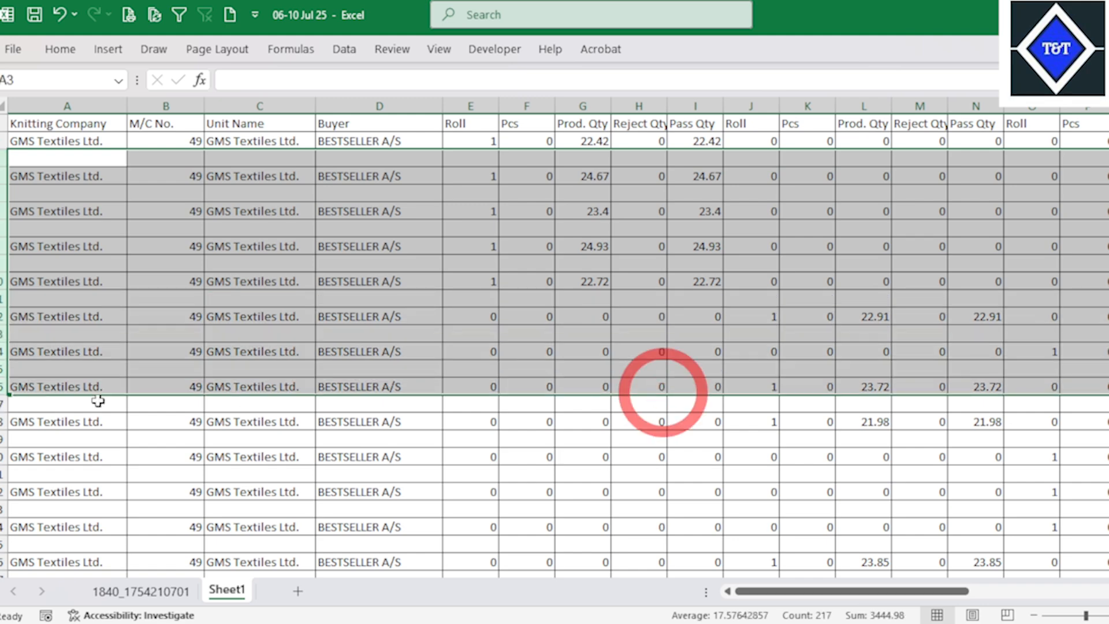
left_click(2, 301)
left_click(603, 354)
left_click(623, 445)
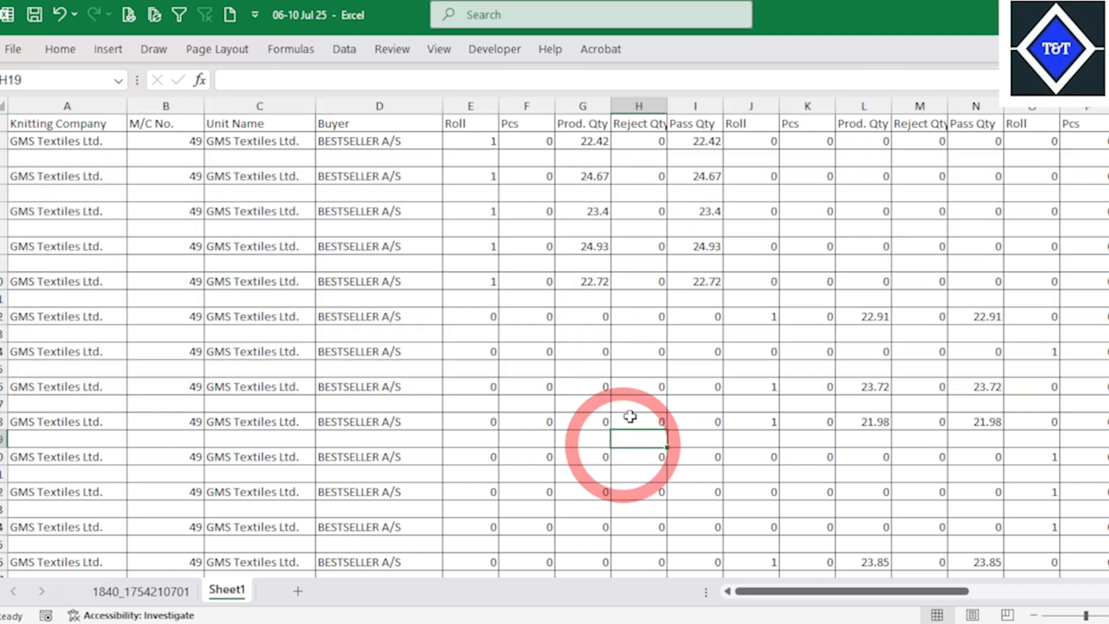
scroll(578, 433, "down", 4)
scroll(734, 456, "up", 2)
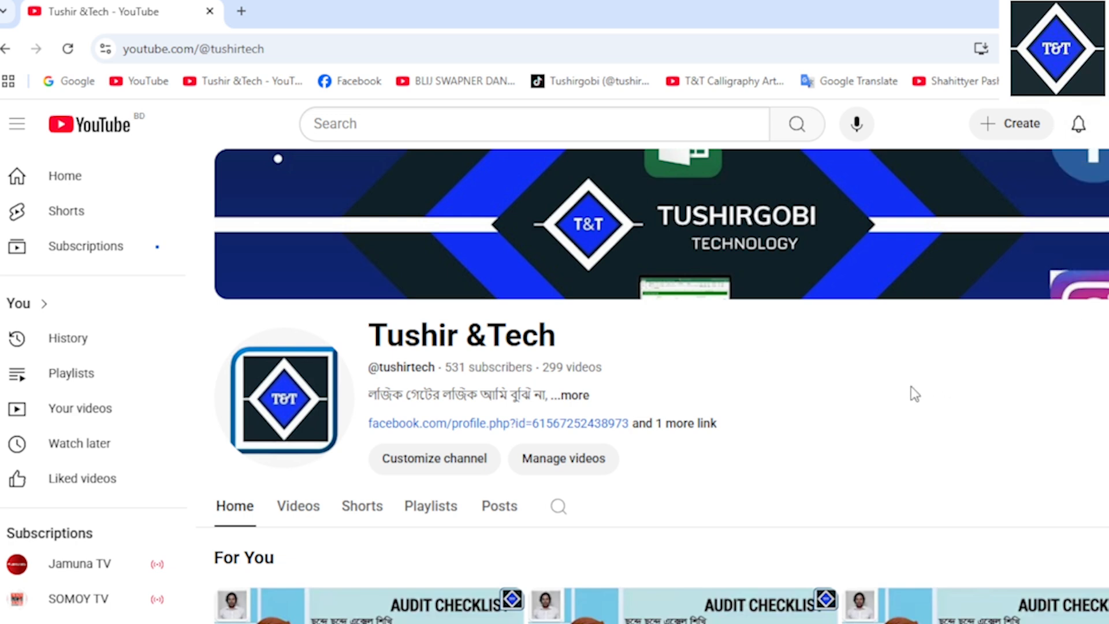
Switch to the browser and look through the Tushir &Tech YouTube channel page down to its posts
scroll(908, 396, "down", 3)
scroll(911, 396, "up", 3)
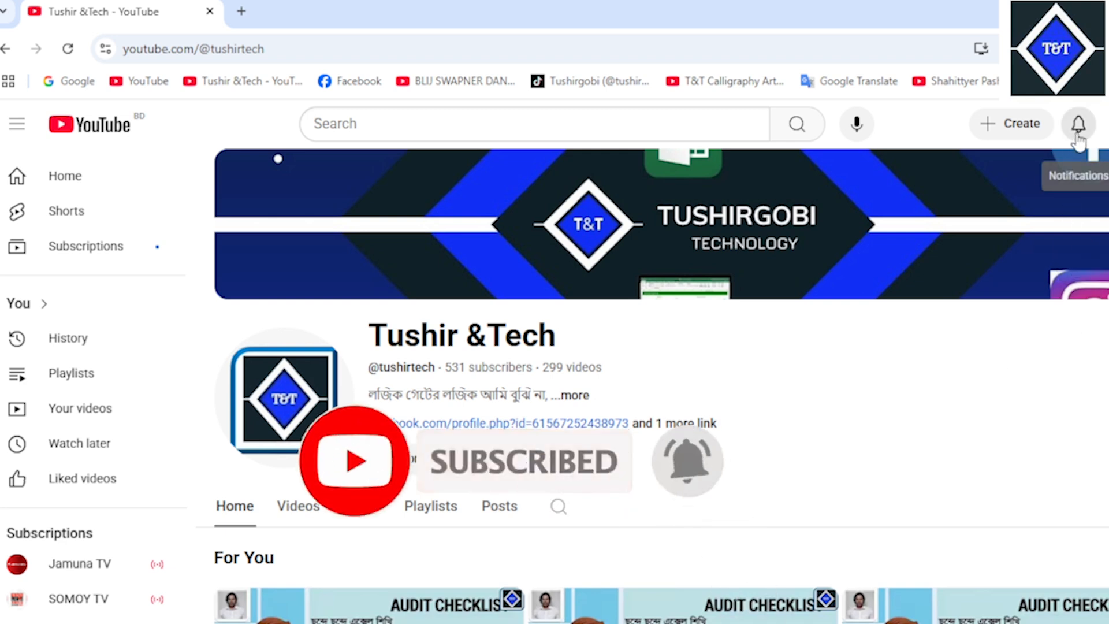
scroll(926, 317, "down", 3)
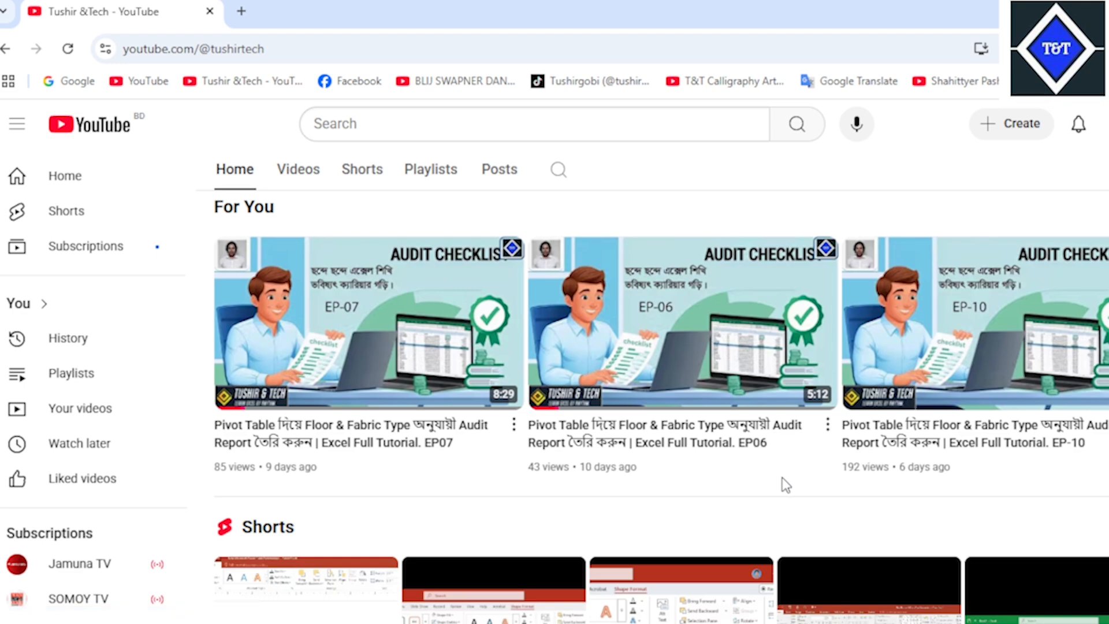
scroll(784, 462, "down", 5)
scroll(710, 387, "down", 5)
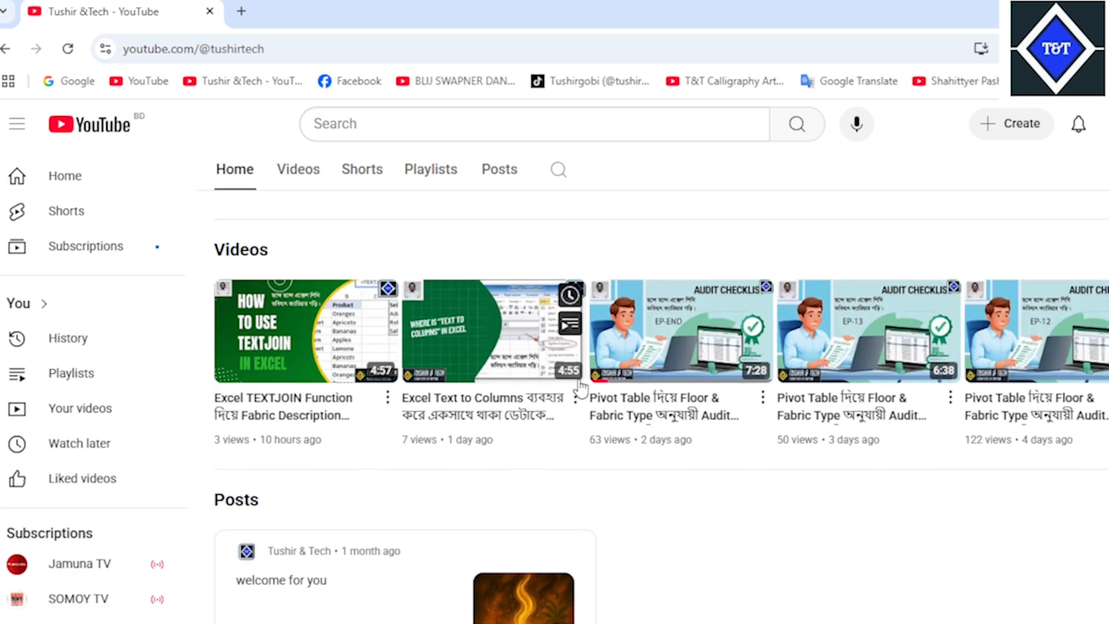
scroll(747, 386, "down", 2)
scroll(754, 379, "up", 15)
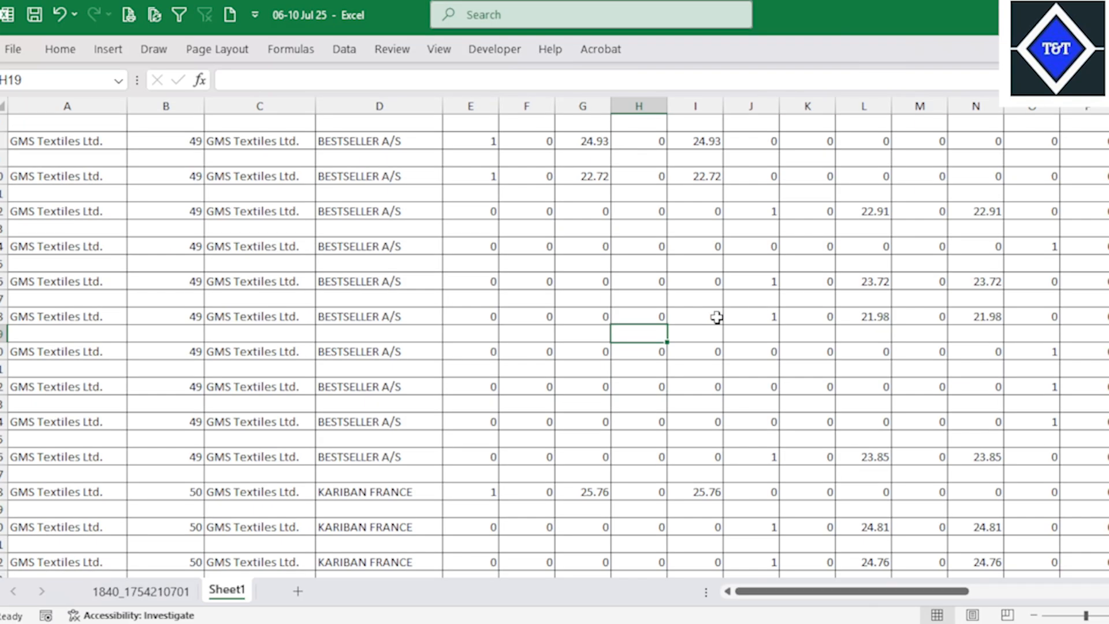
Return to Excel and review the extent of the Sheet1 table from Knitting Company across to Amount (Tk)
left_click(552, 365)
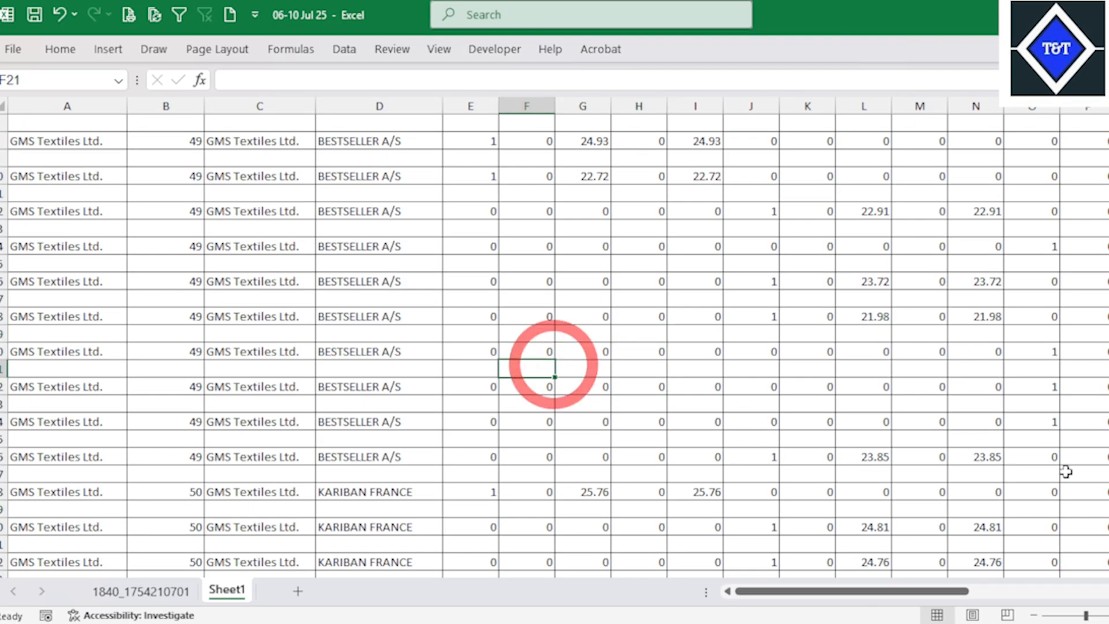
left_click(244, 231)
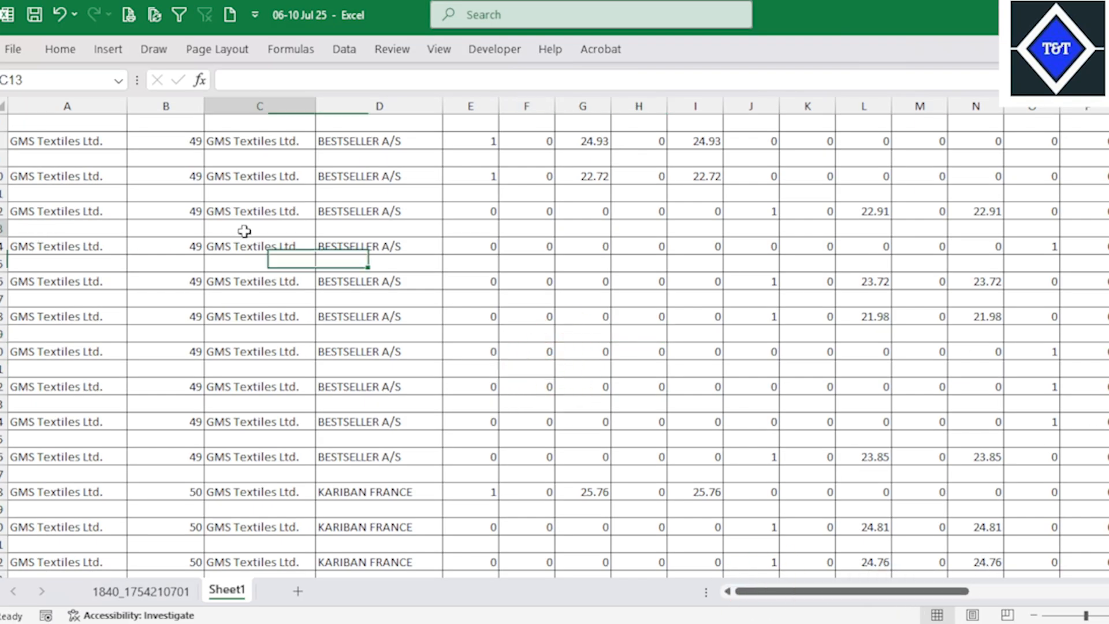
scroll(648, 416, "up", 2)
left_click(454, 281)
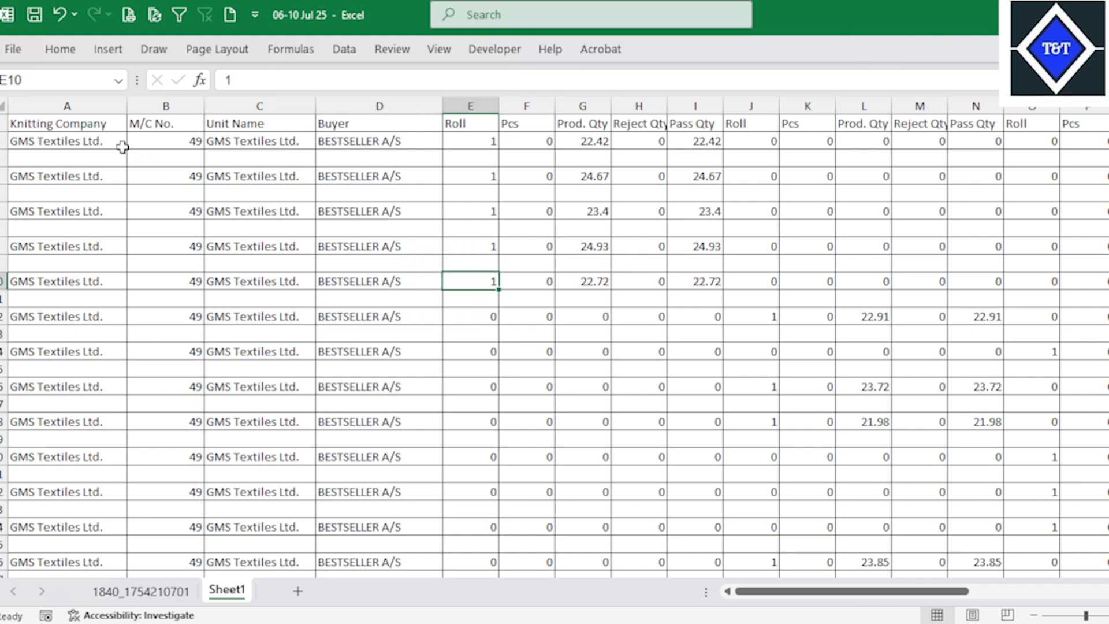
left_click_drag(23, 126, 1067, 144)
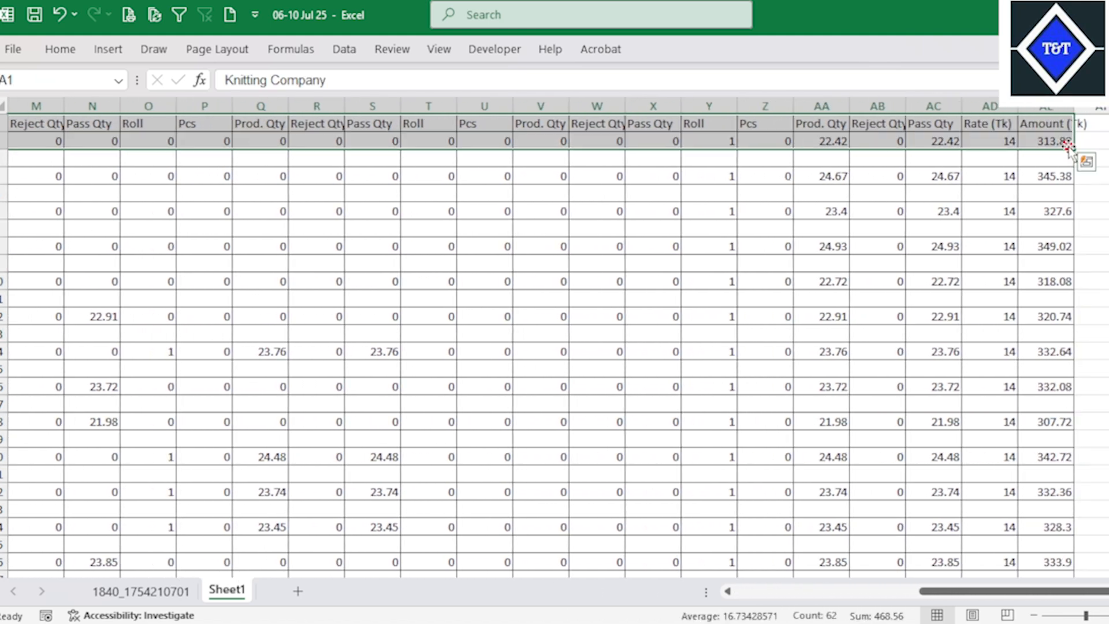
key("ctrl+shift+Down")
left_click(744, 287)
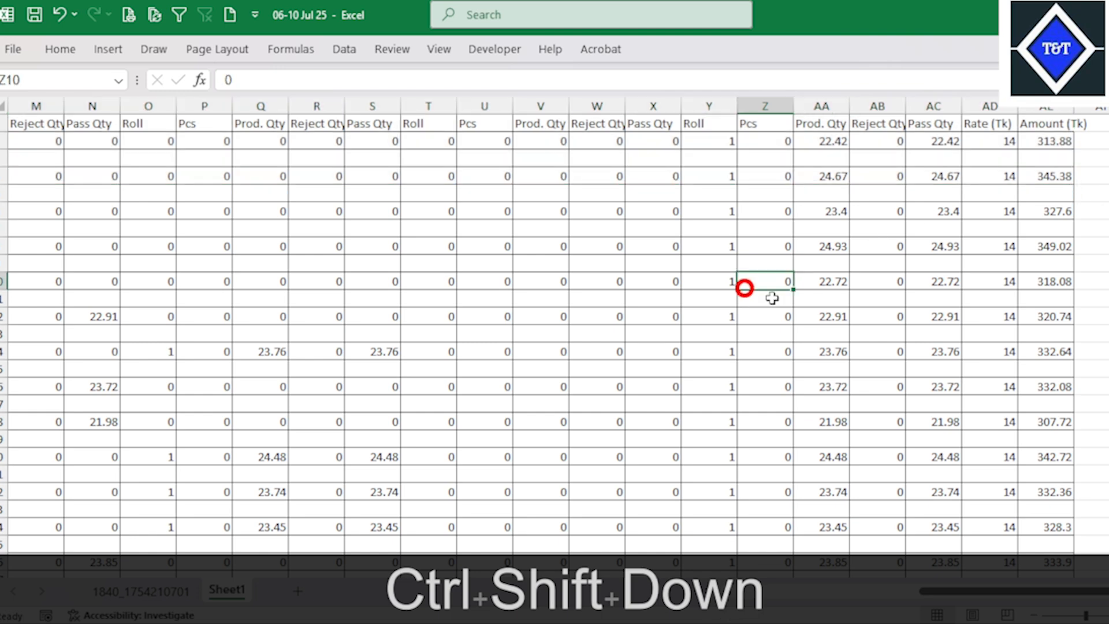
left_click_drag(1008, 594, 656, 597)
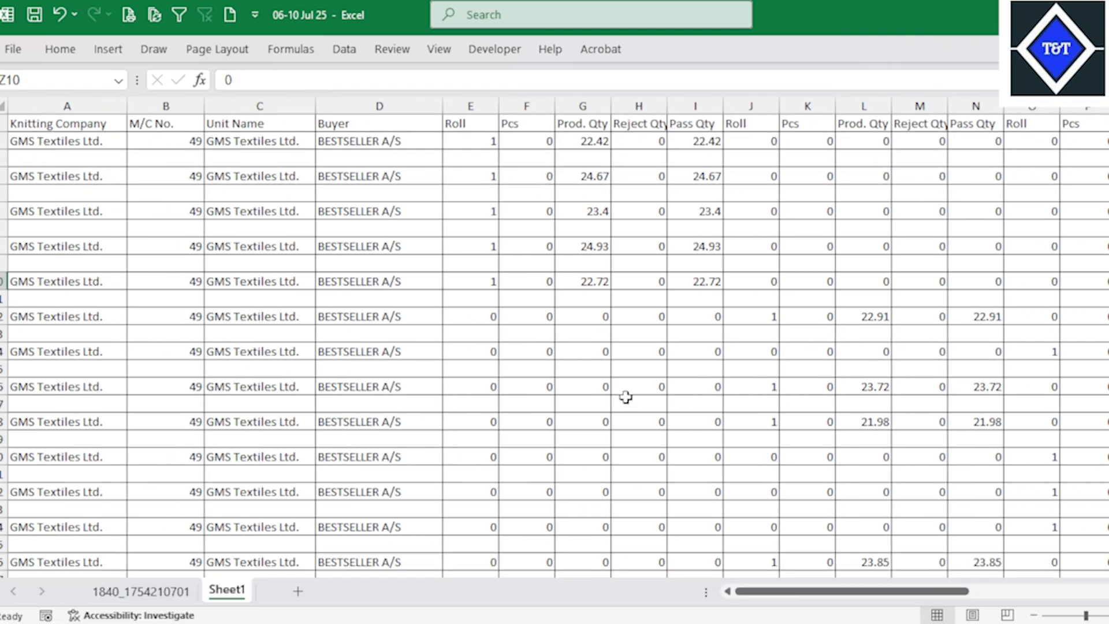
left_click(595, 385)
left_click(173, 316)
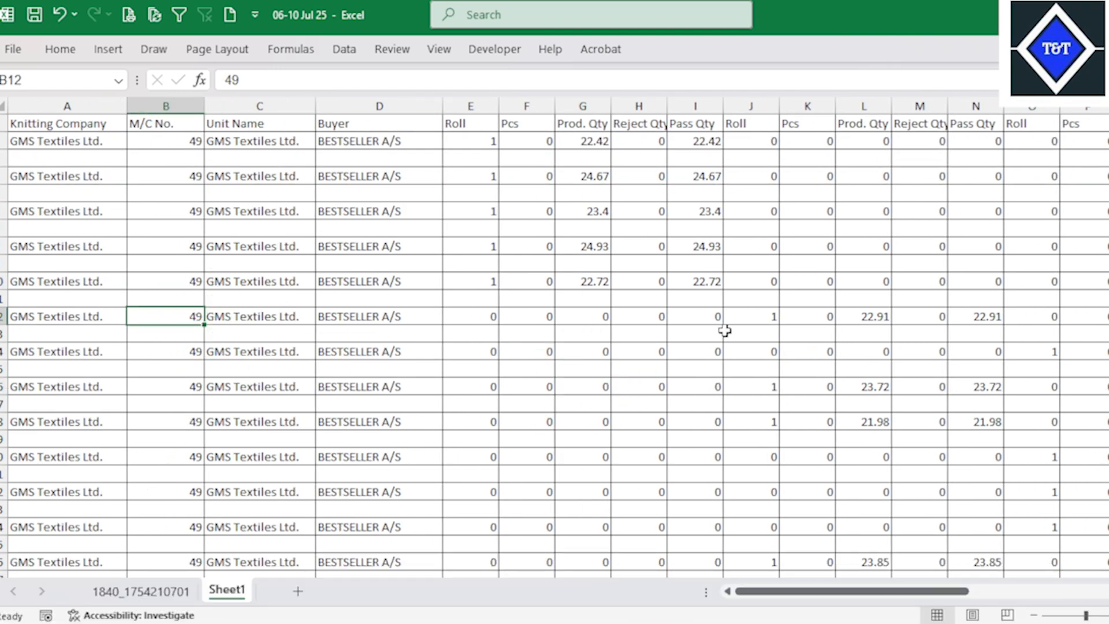
Select the table from the Knitting Company header through the Amount (Tk) column, including all rows below
left_click(36, 122)
key("ctrl+shift+Down")
key("ctrl+shift+Right")
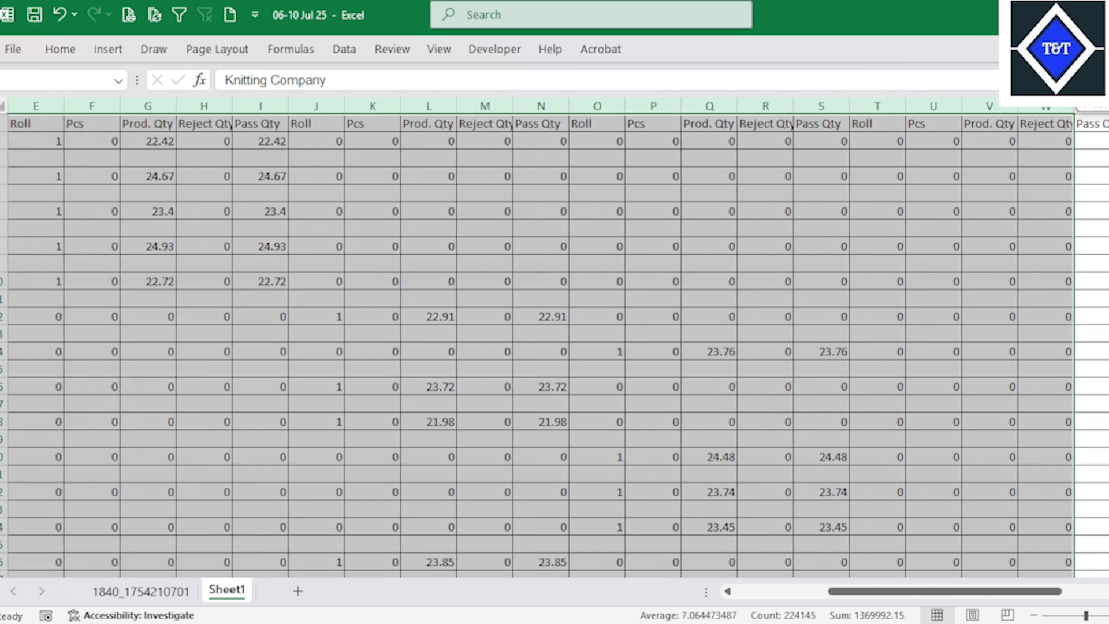
key("shift+Right")
key("shift+Right")
key("shift+Right")
key("shift+Right")
key("shift+Right")
key("shift+Right")
key("shift+Right")
key("shift+Right")
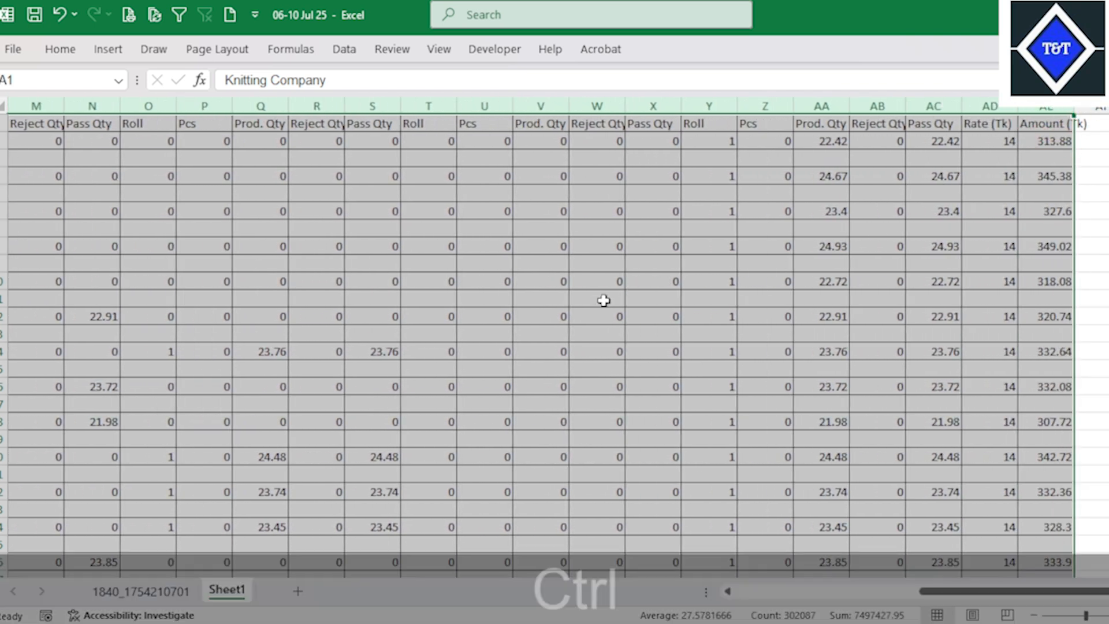
Select only the blank cells within the selected table using Go To Special with the Blanks option
key("ctrl+g")
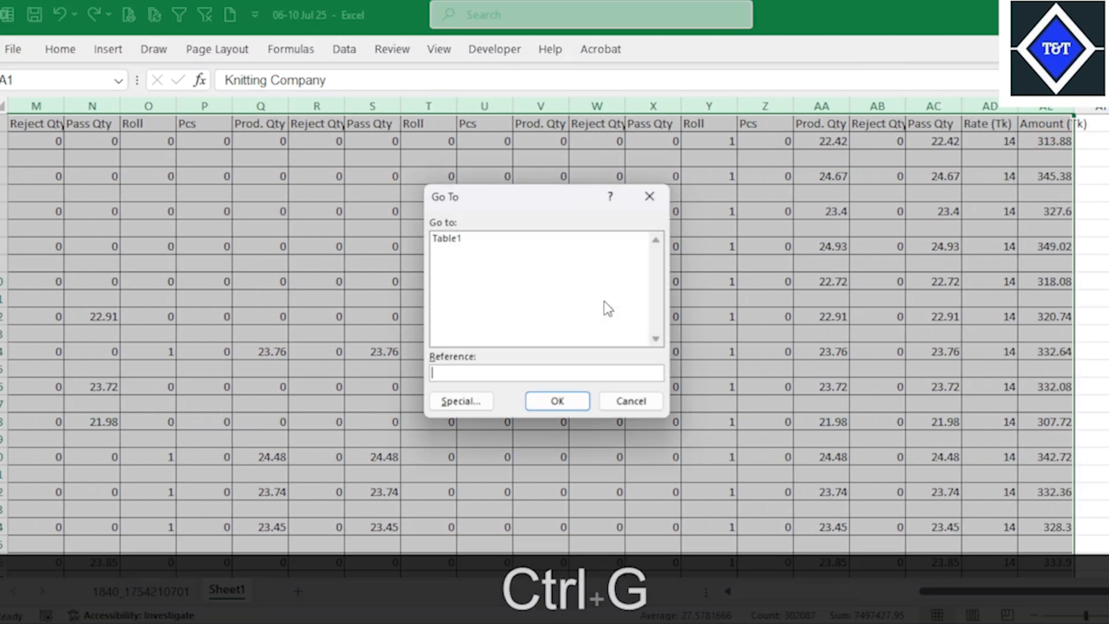
left_click(461, 401)
left_click(452, 330)
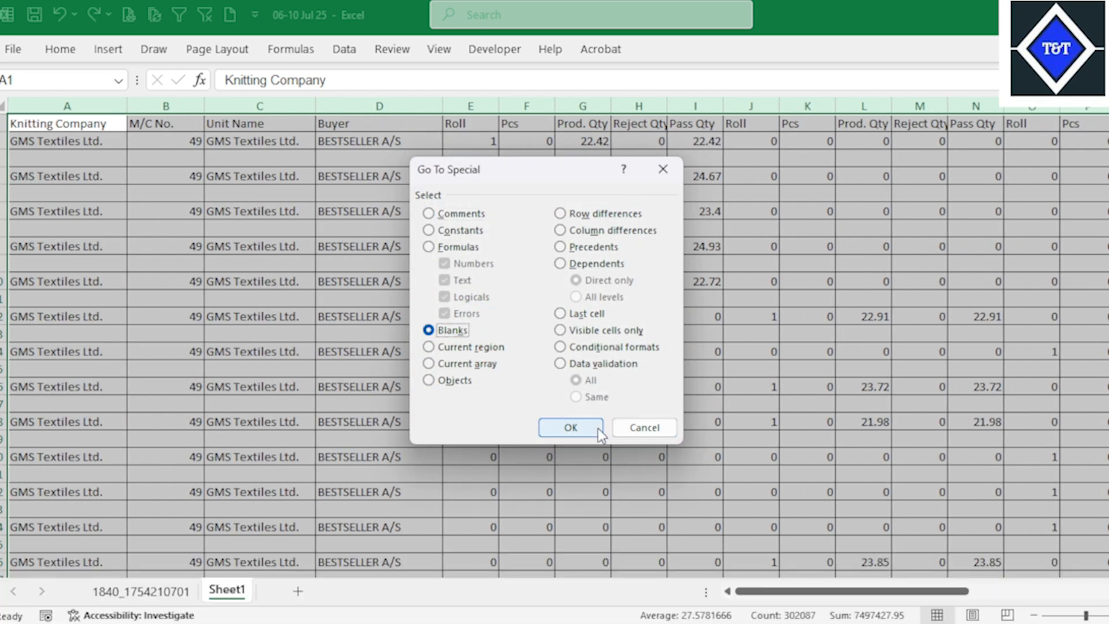
left_click(570, 427)
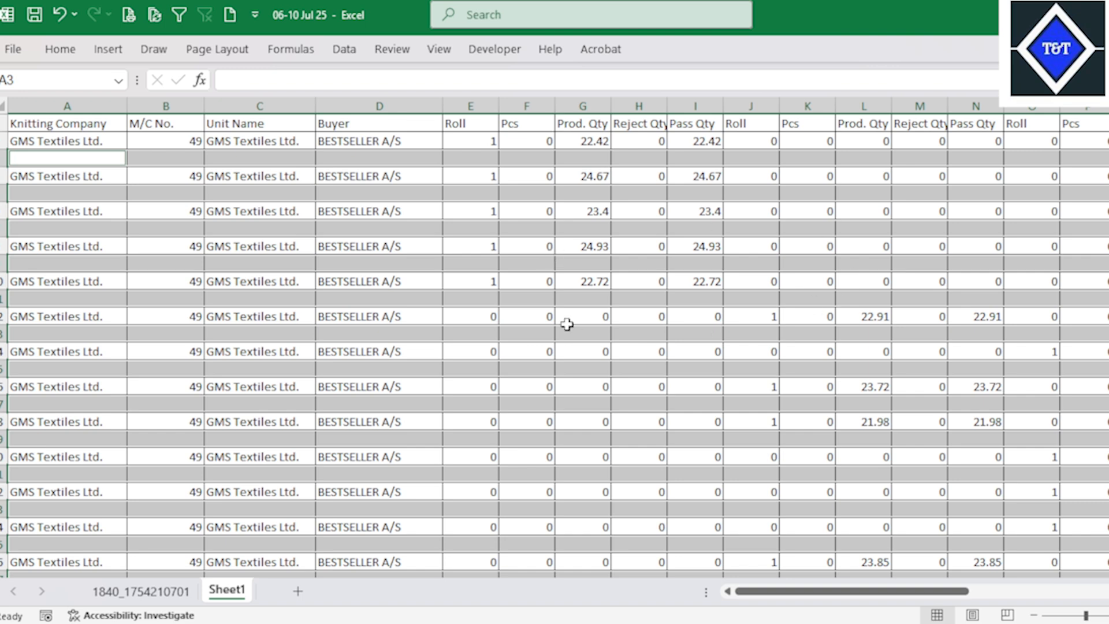
Delete the entire rows of the selected blank cells and accept the large operation
key("ctrl+KP_Subtract")
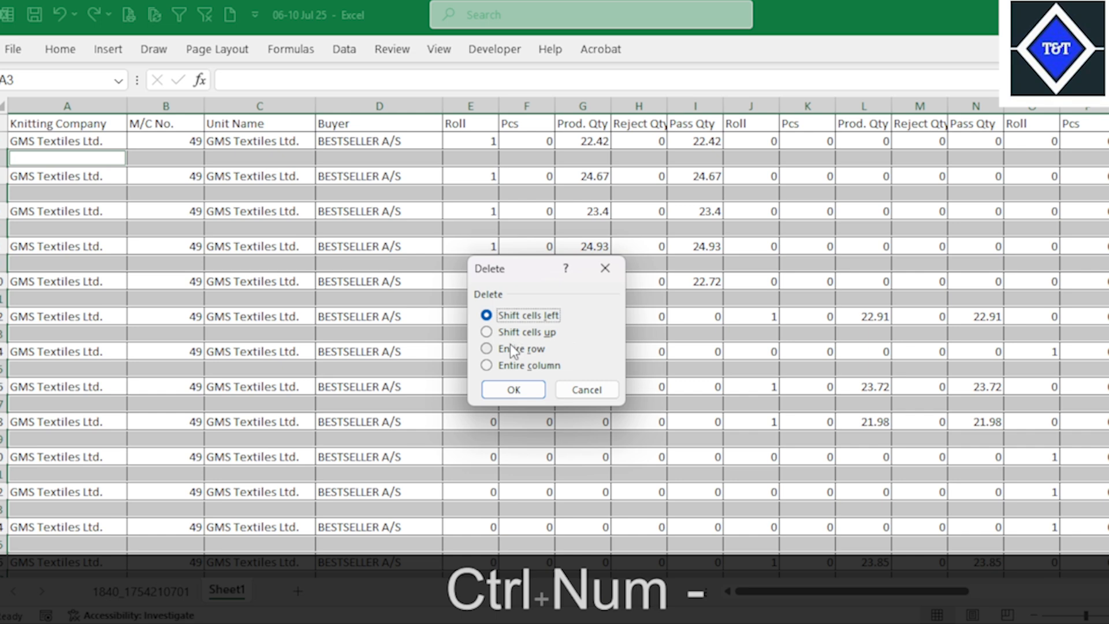
left_click(509, 350)
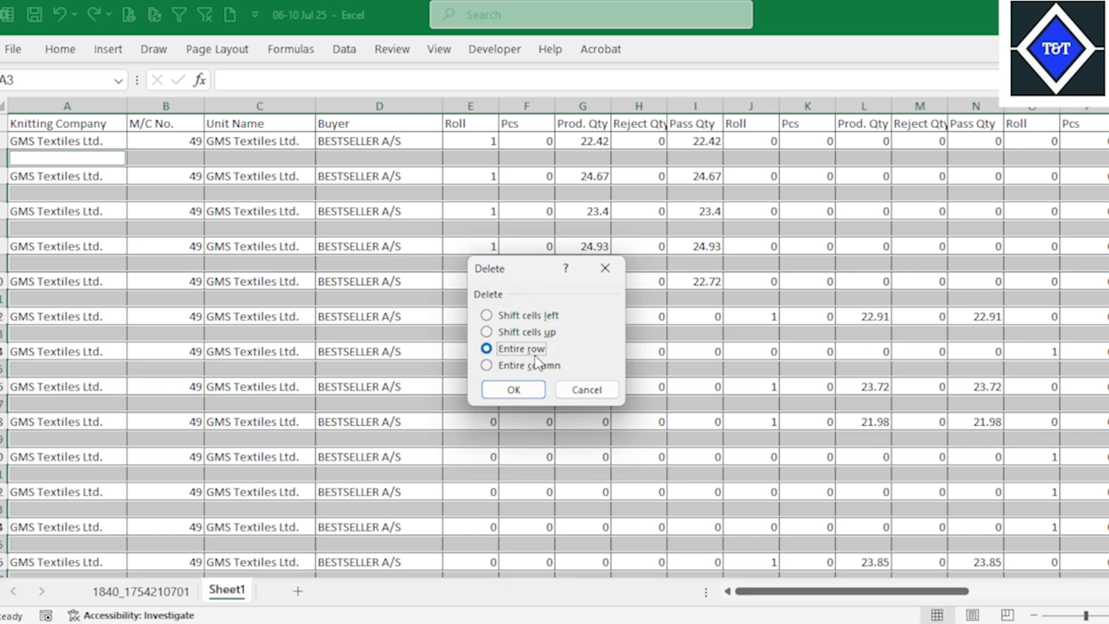
key("F7")
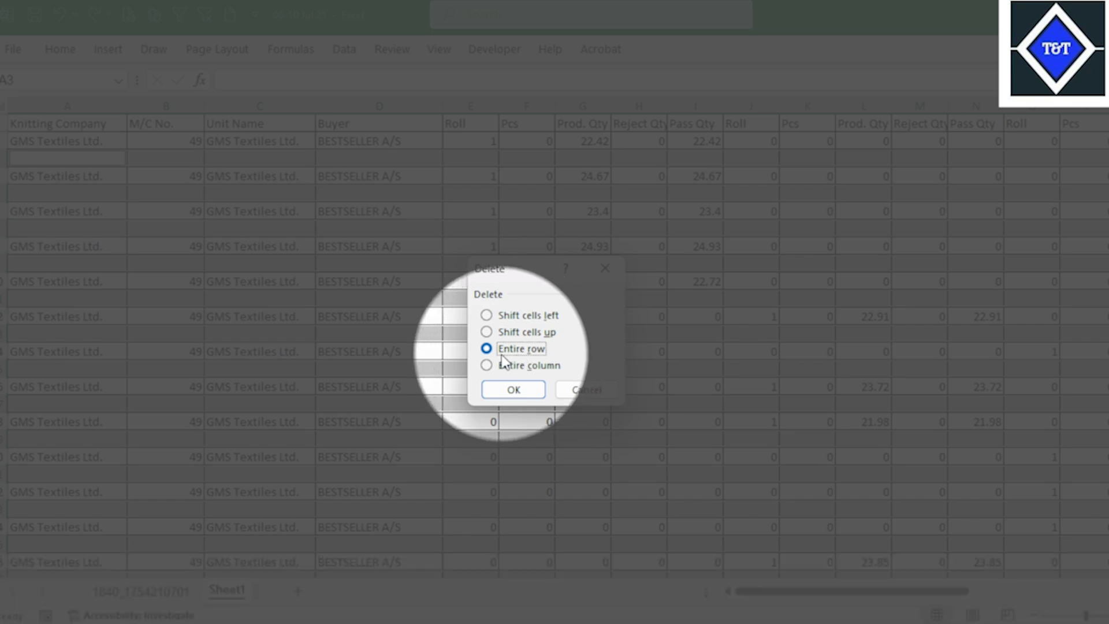
key("F7")
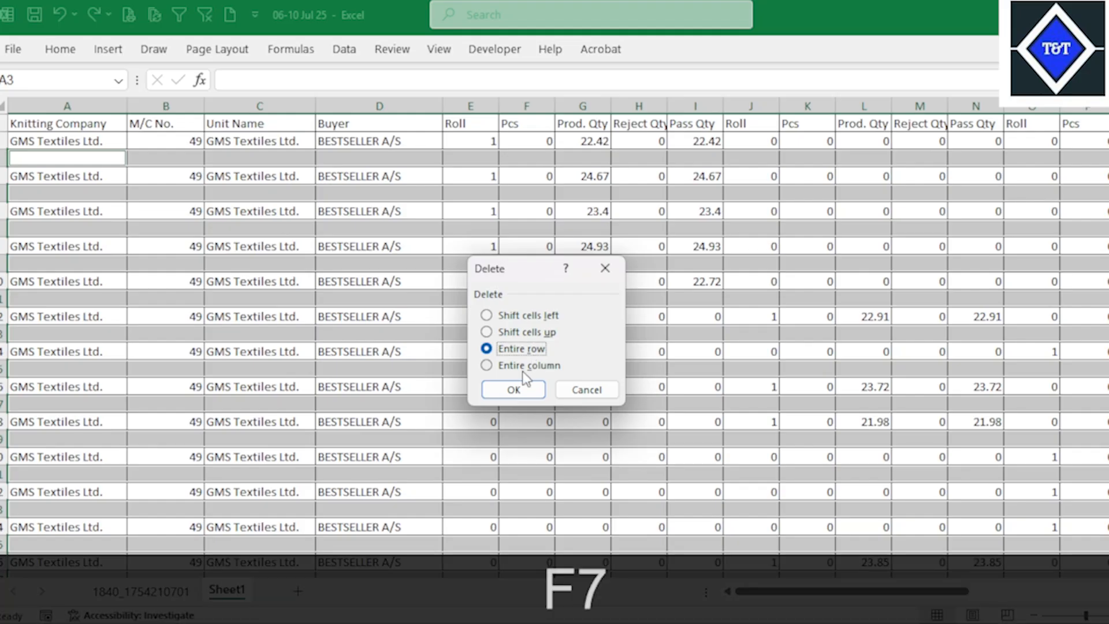
left_click(513, 390)
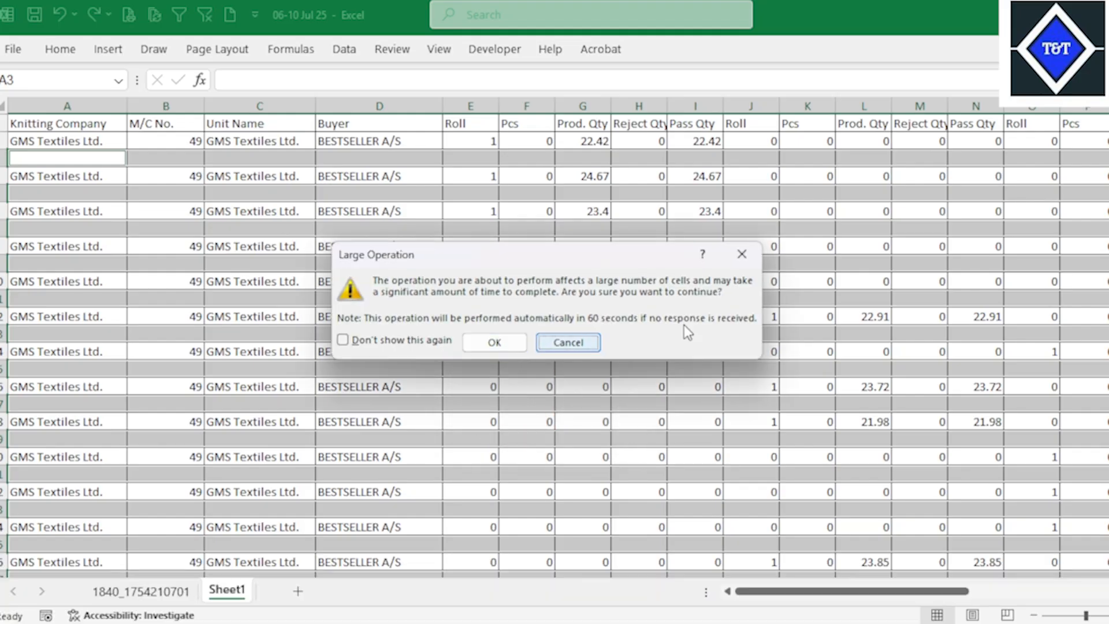
left_click(504, 344)
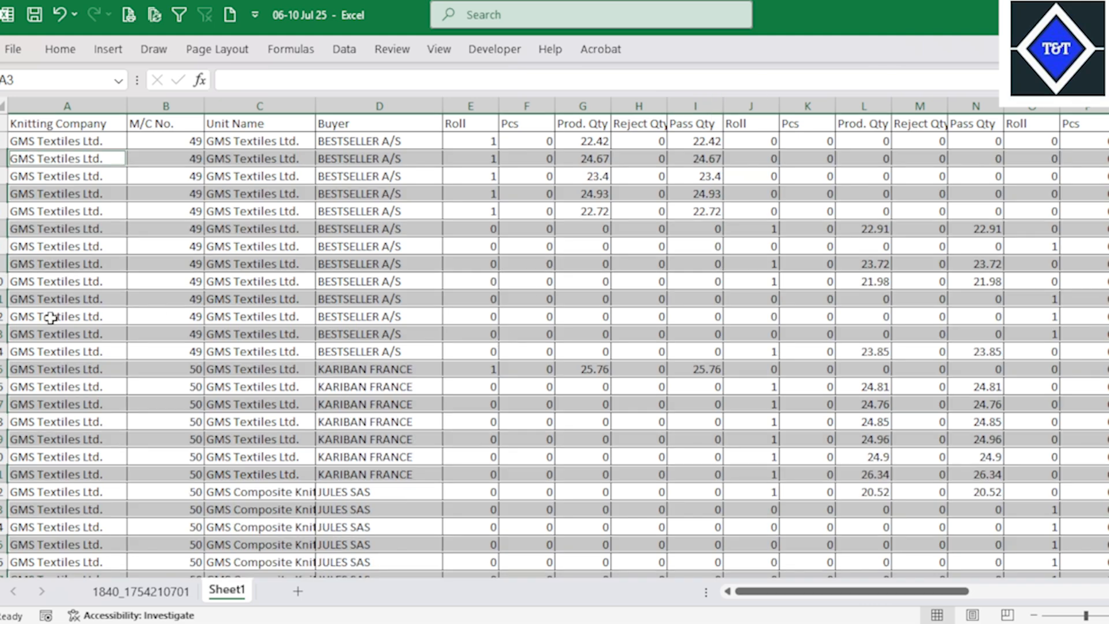
Check the cleaned records down to the end of the data and the empty bordered rows beneath them
left_click(218, 316)
key("ctrl+shift+Down")
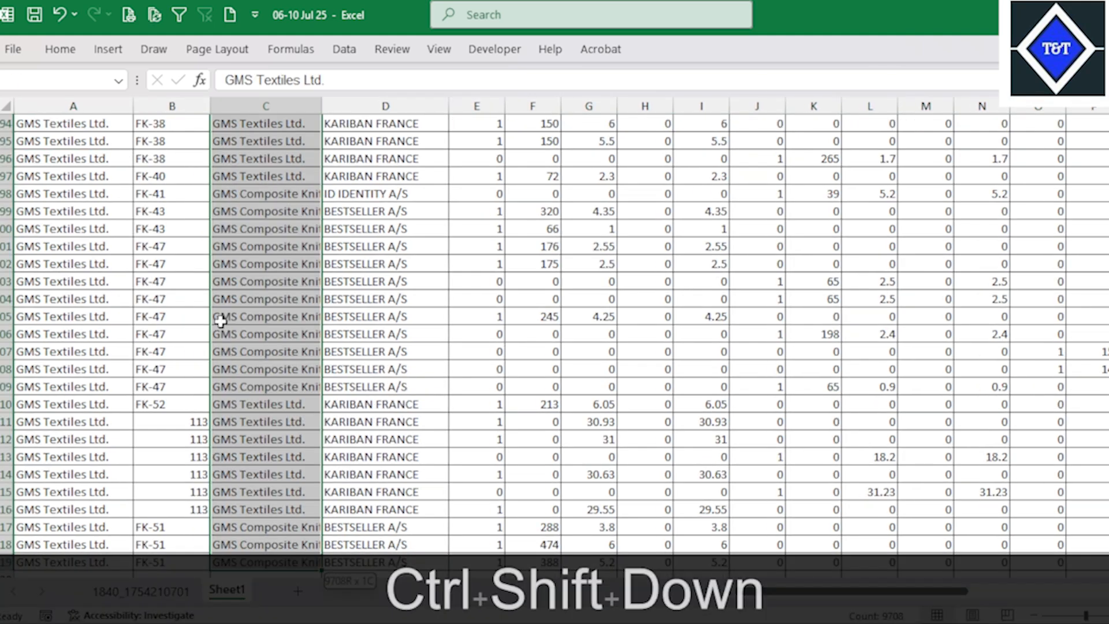
scroll(248, 333, "down", 5)
left_click(254, 351)
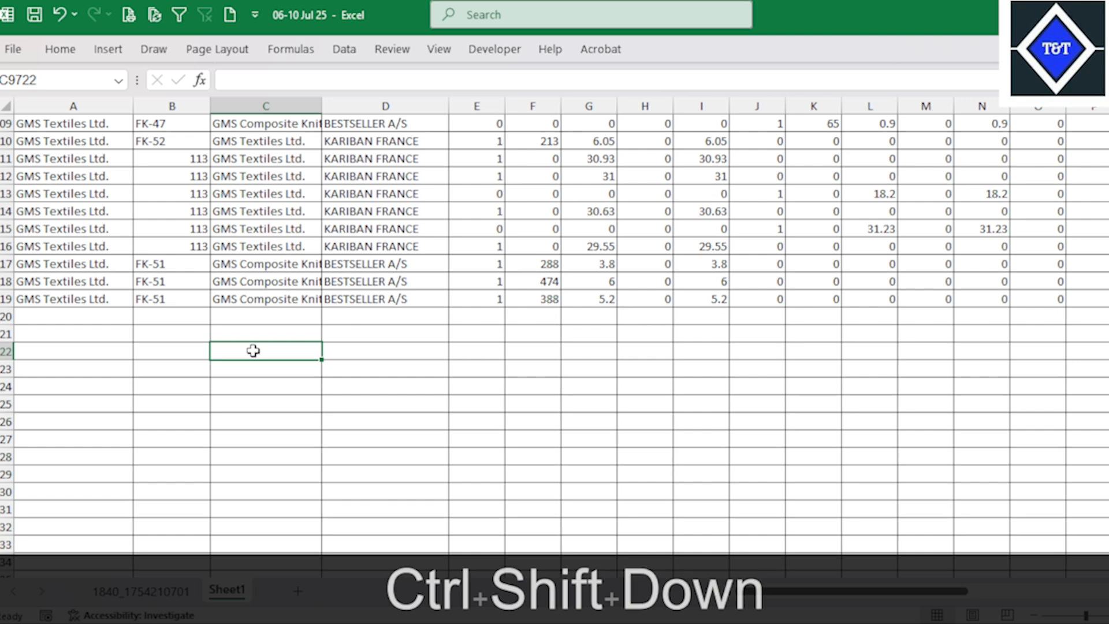
left_click(103, 318)
scroll(203, 379, "down", 5)
scroll(208, 379, "up", 4)
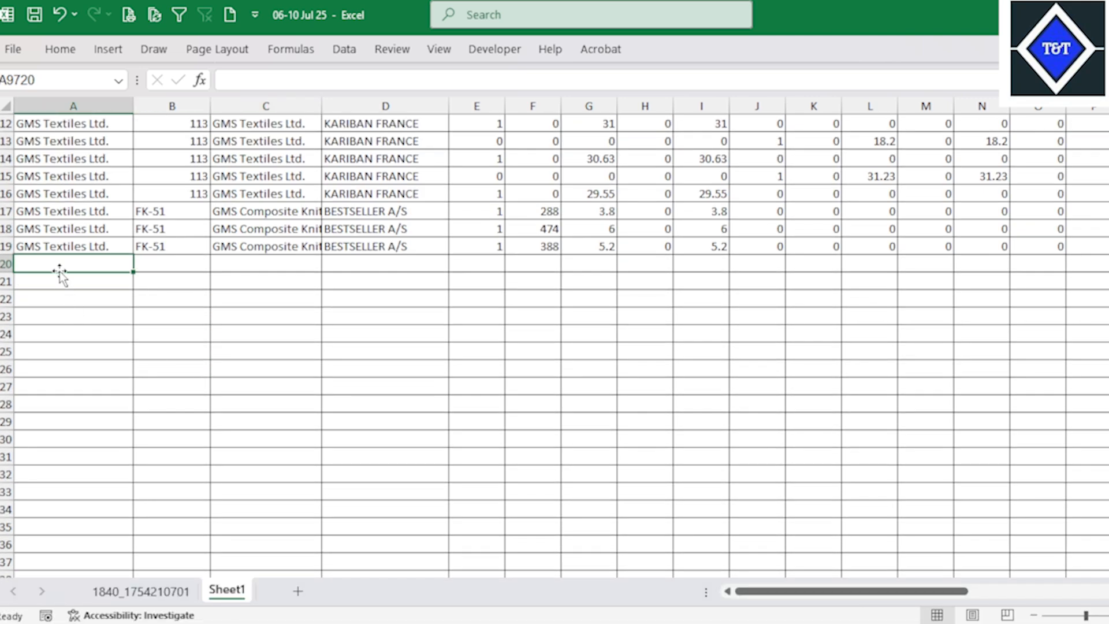
Remove the borders from the empty cells in columns A to AE, from row 9720 to the sheet's end
left_click_drag(62, 266, 1092, 272)
key("ctrl+shift+Down")
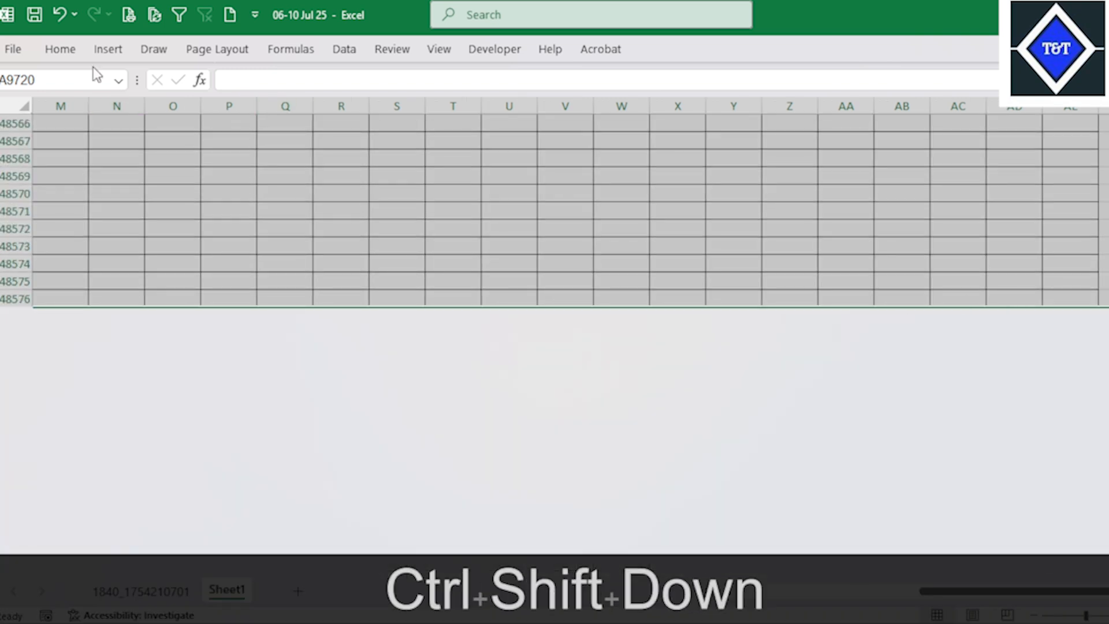
left_click(69, 54)
left_click(207, 110)
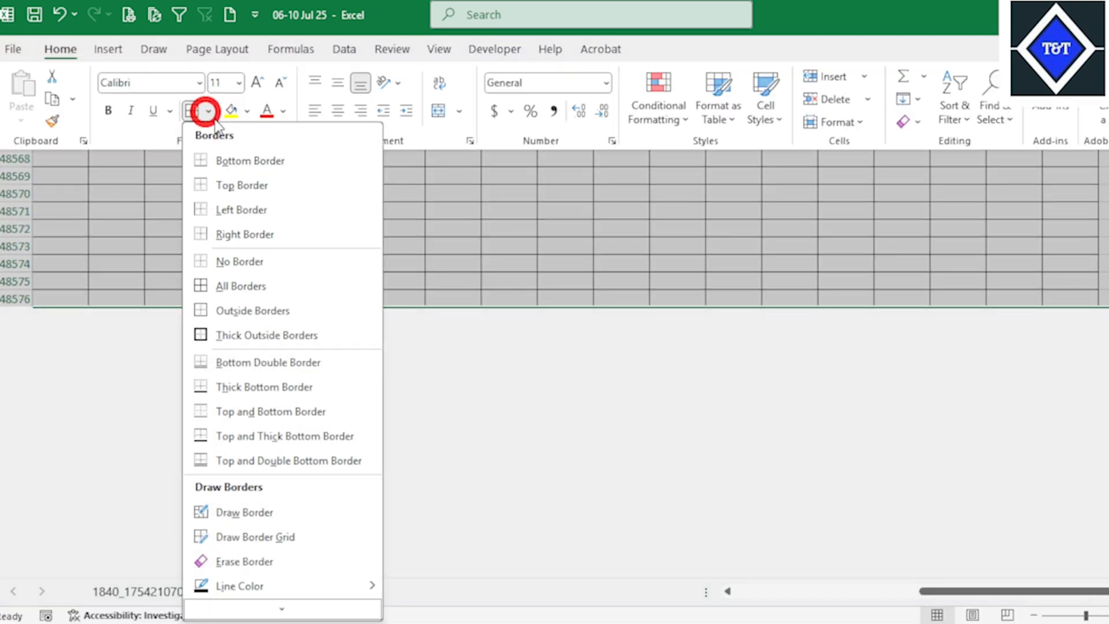
left_click(245, 285)
left_click(292, 387)
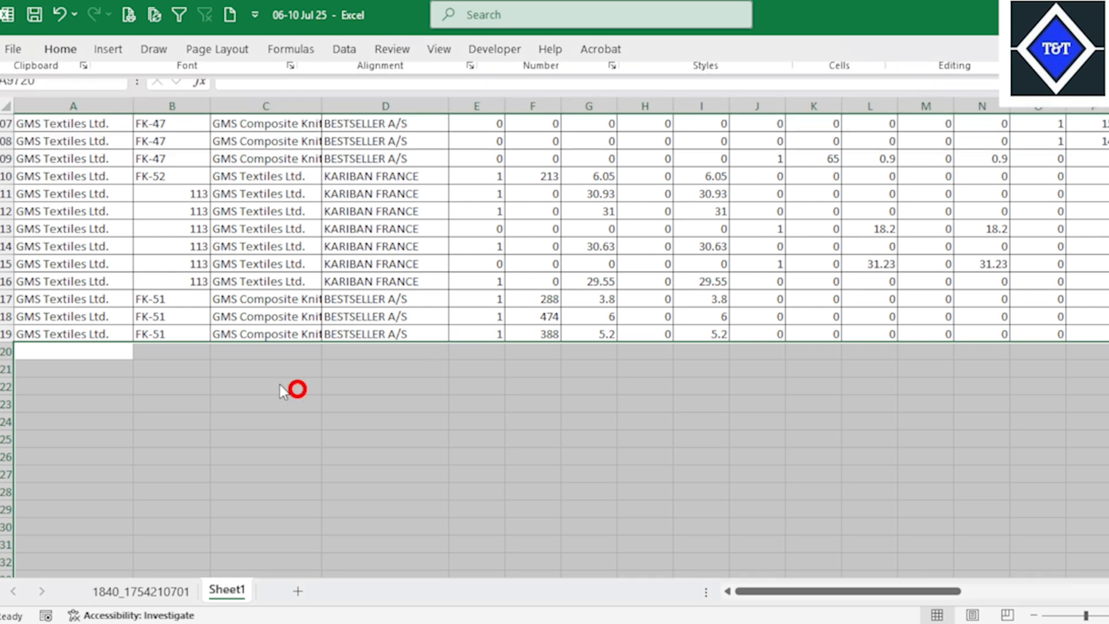
Apply All Borders to the last four records in rows 9716 to 9719
left_click(29, 281)
left_click_drag(28, 282, 1106, 346)
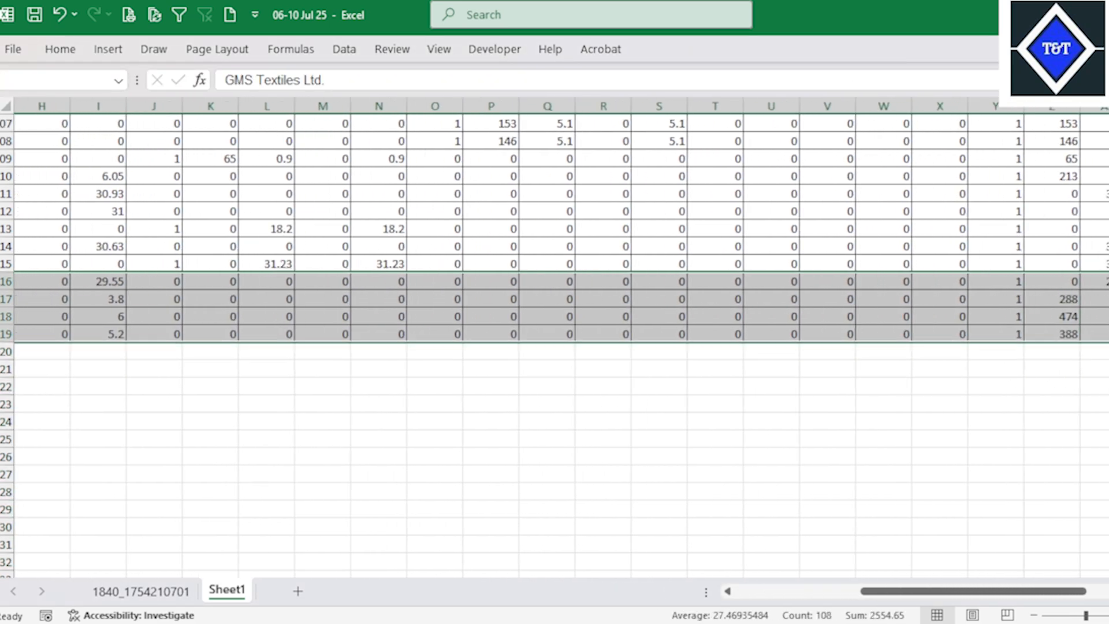
left_click(60, 50)
left_click(208, 111)
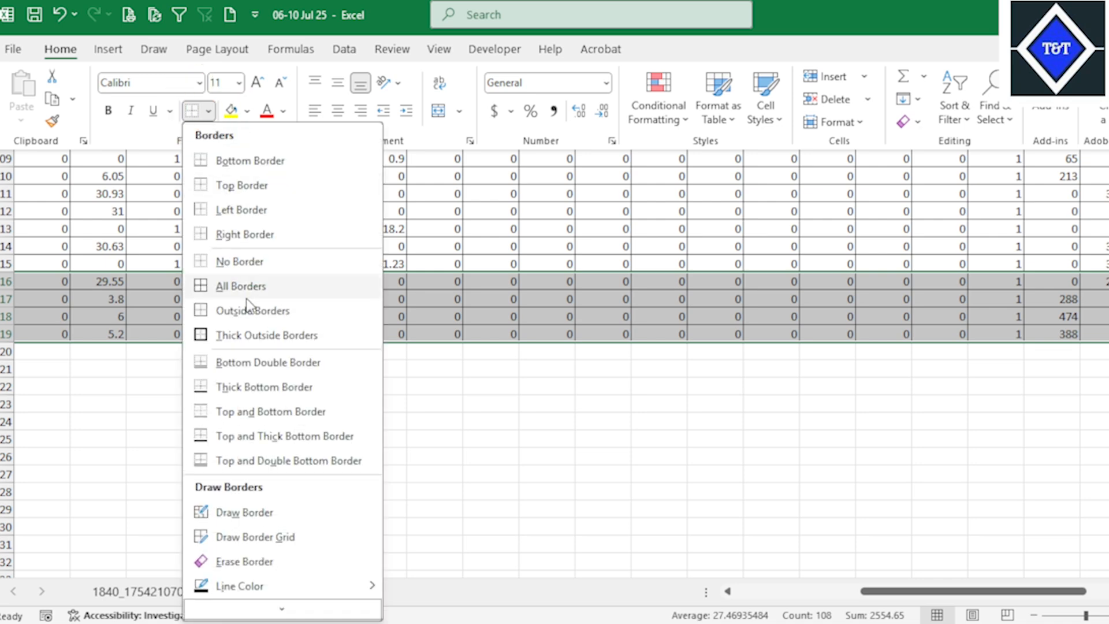
left_click(246, 287)
left_click(508, 322)
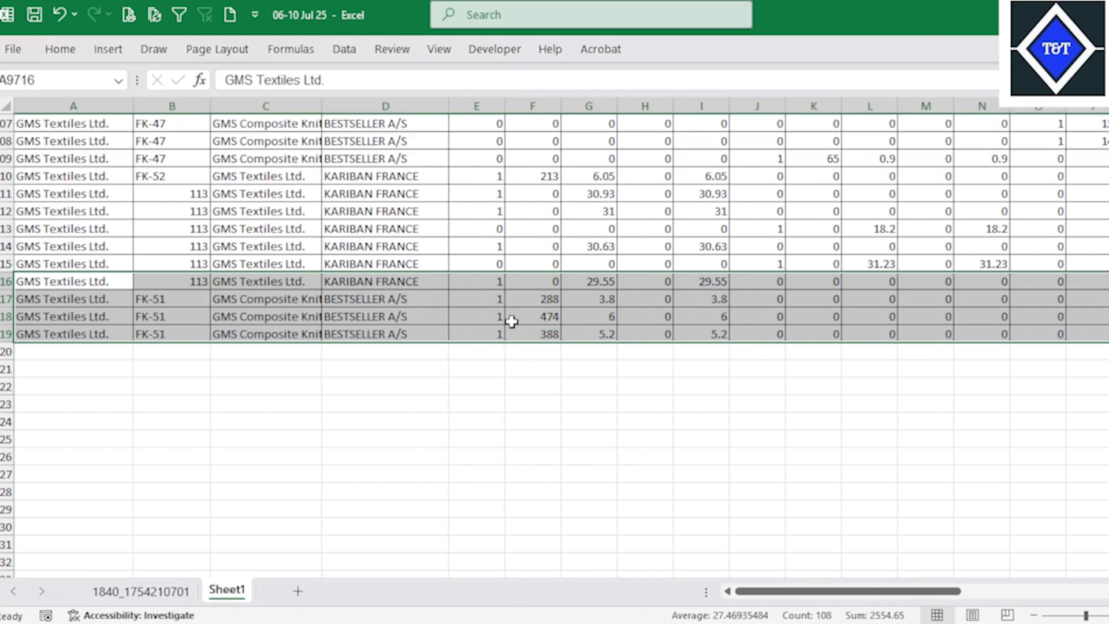
Widen the Unit Name column slightly, starting from the top of Sheet1
key("ctrl+shift+Up")
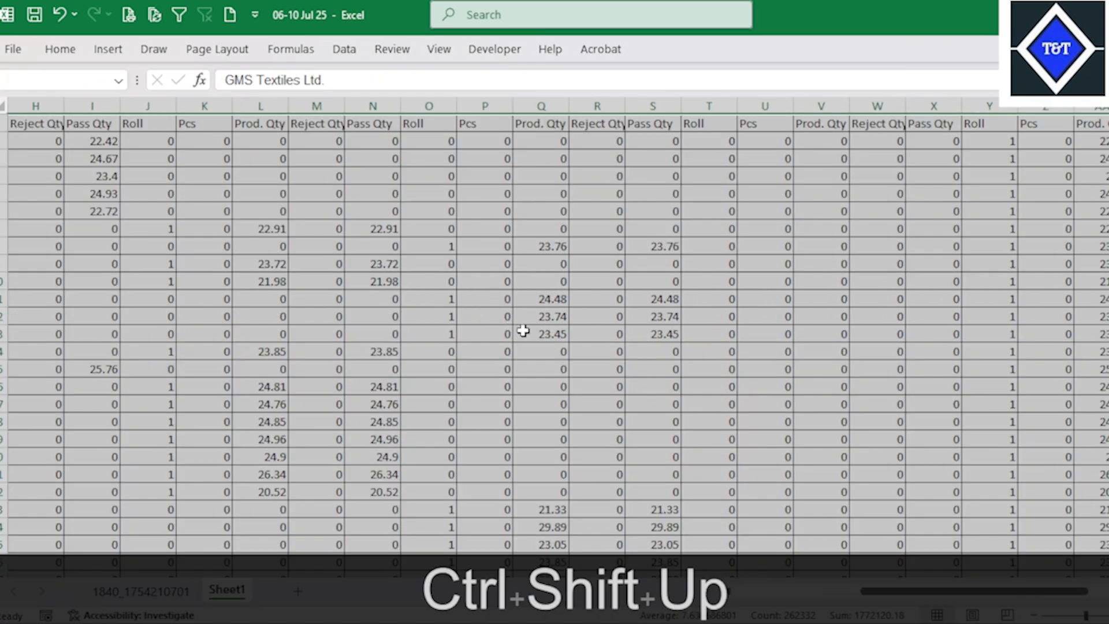
left_click(620, 269)
left_click(444, 381)
left_click_drag(923, 591, 658, 593)
left_click(778, 404)
left_click(526, 210)
left_click(420, 265)
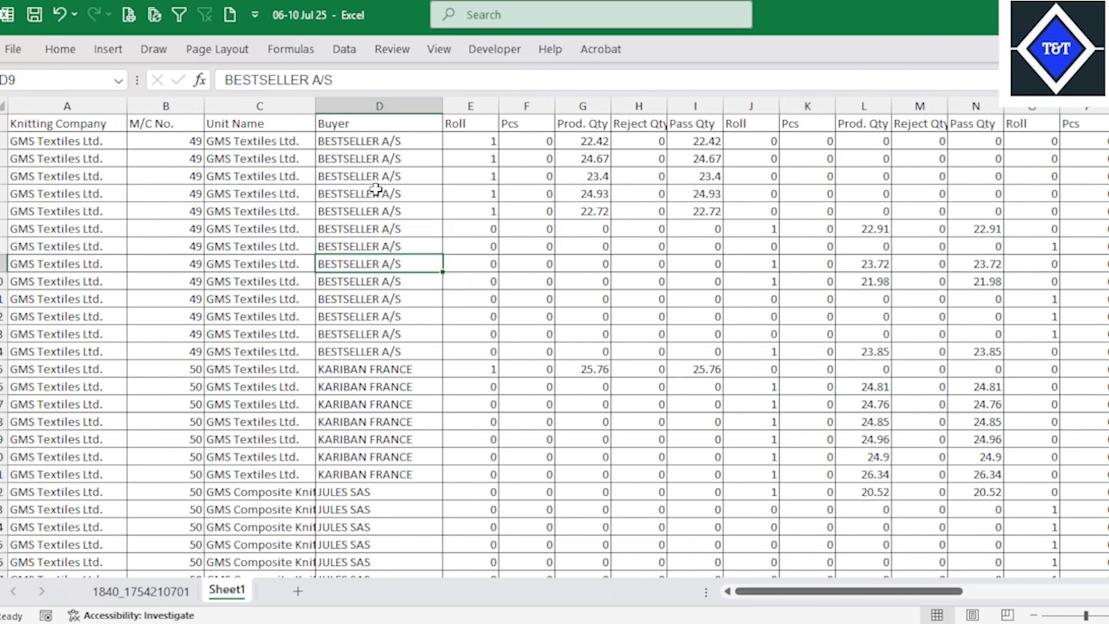
left_click_drag(316, 110, 335, 110)
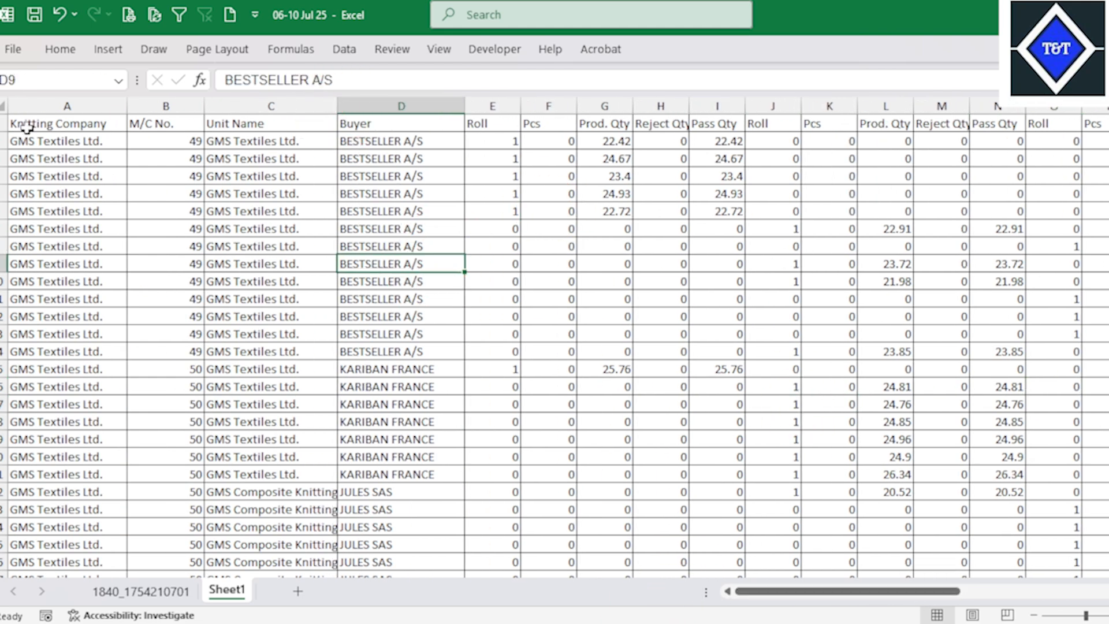
Fill the header row cells from Knitting Company in column A through Amount (Tk) in column AE with orange
left_click_drag(35, 124, 1069, 152)
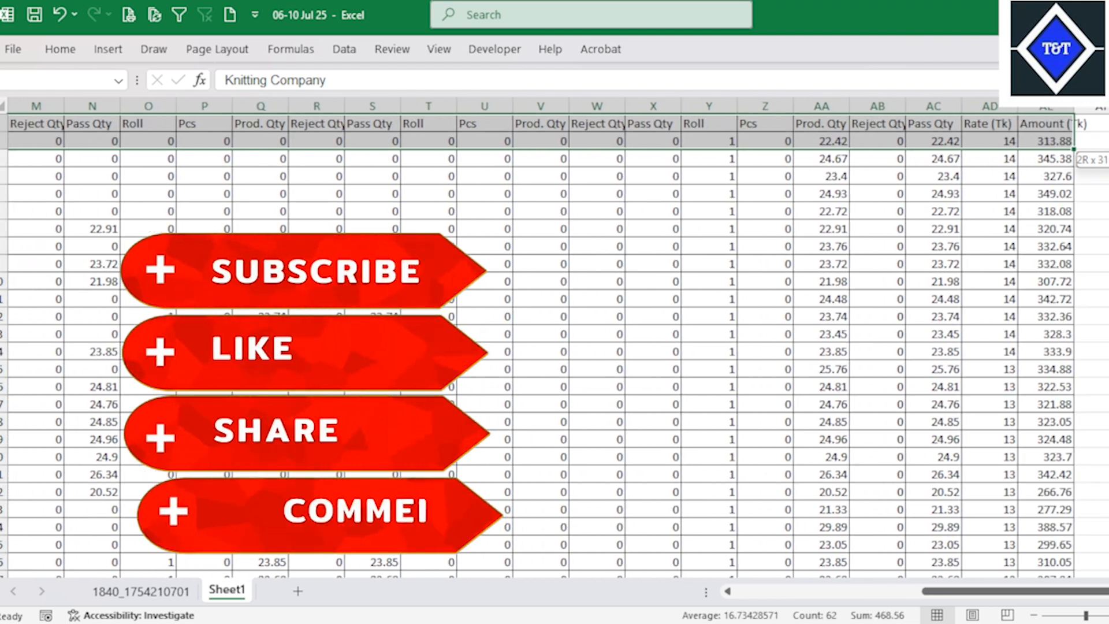
left_click(60, 49)
left_click(248, 112)
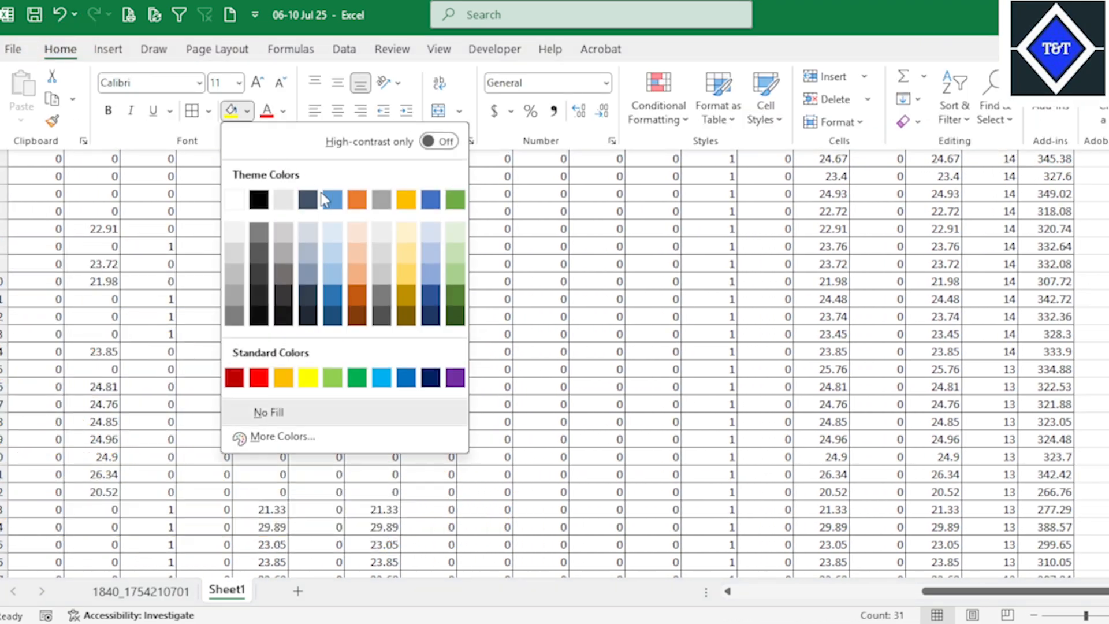
left_click(357, 200)
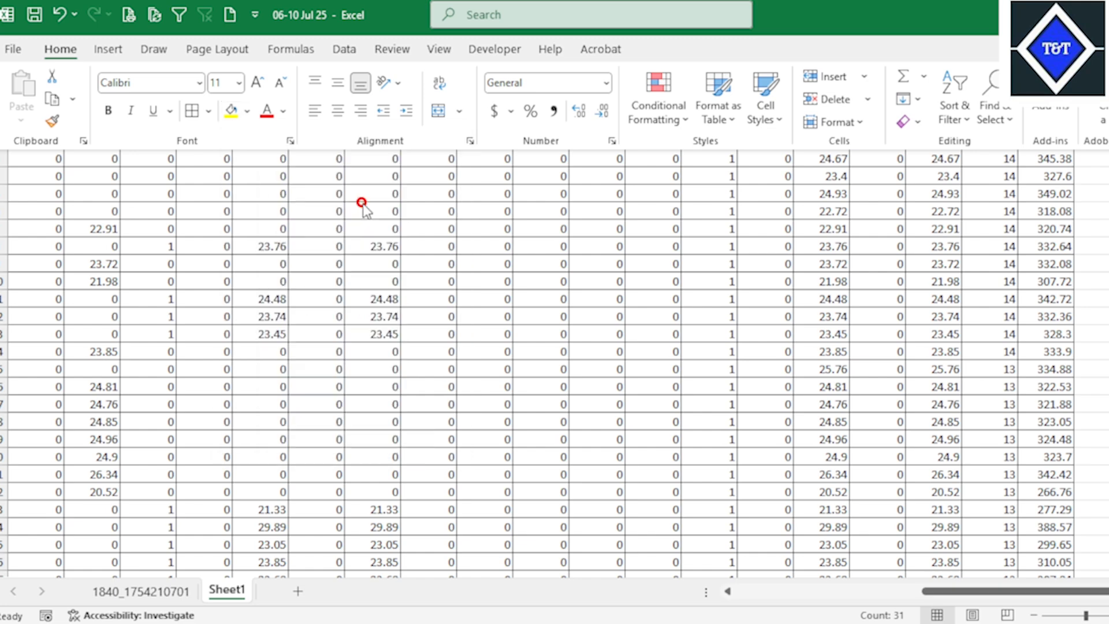
scroll(367, 231, "left", 10)
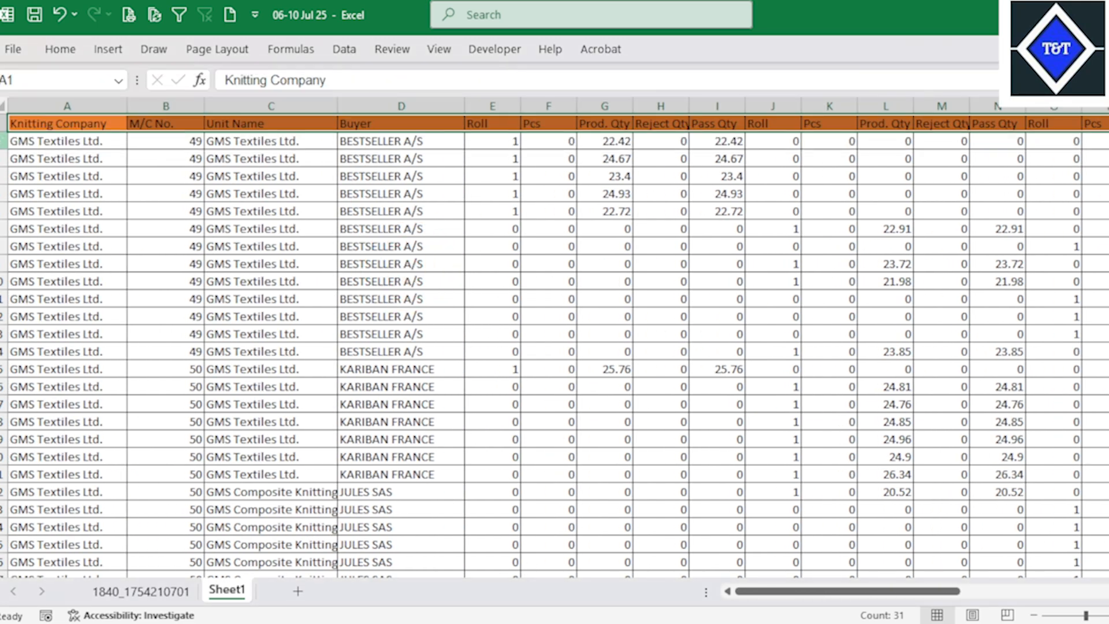
left_click(4, 141)
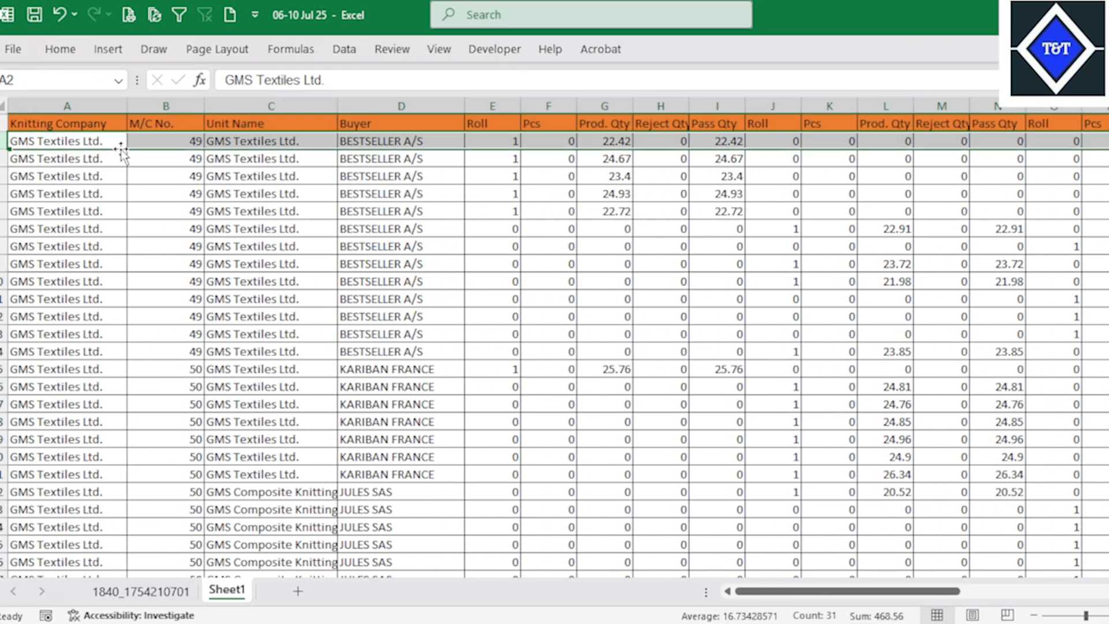
left_click(271, 228)
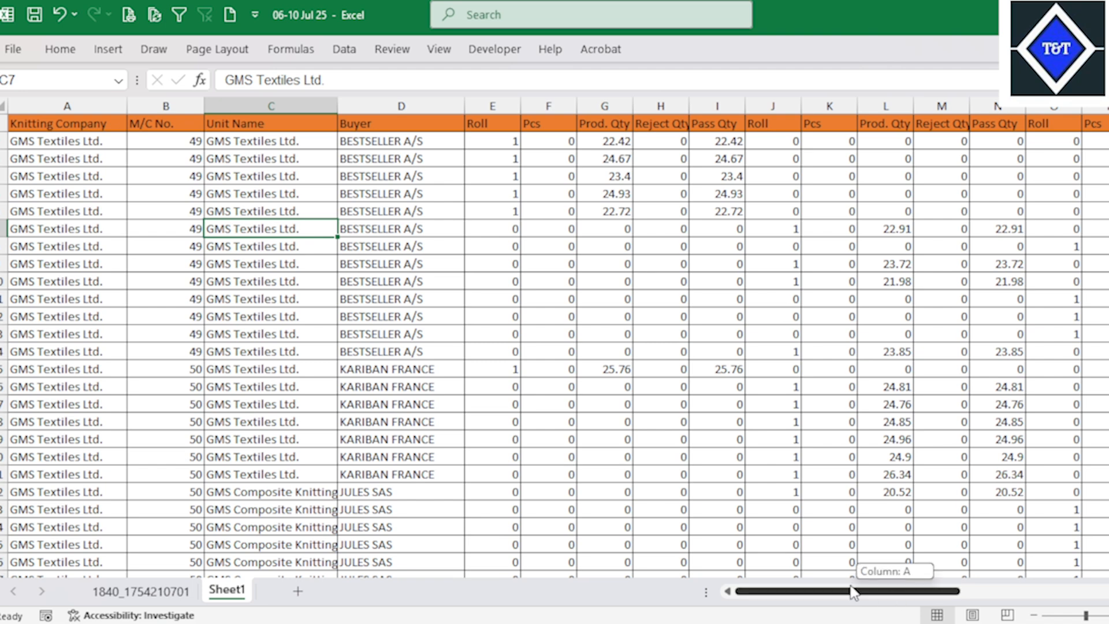
left_click(242, 352)
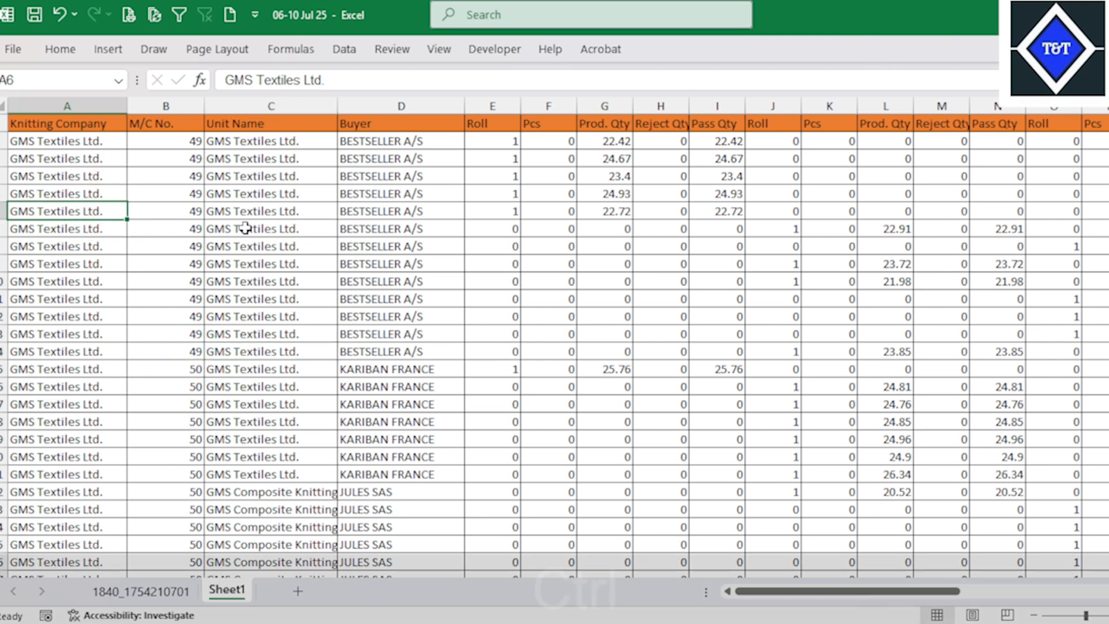
Start a find-and-replace and paste GMS Textiles Ltd., copied from cell A6, as the text to find
key("ctrl+f")
left_click(430, 290)
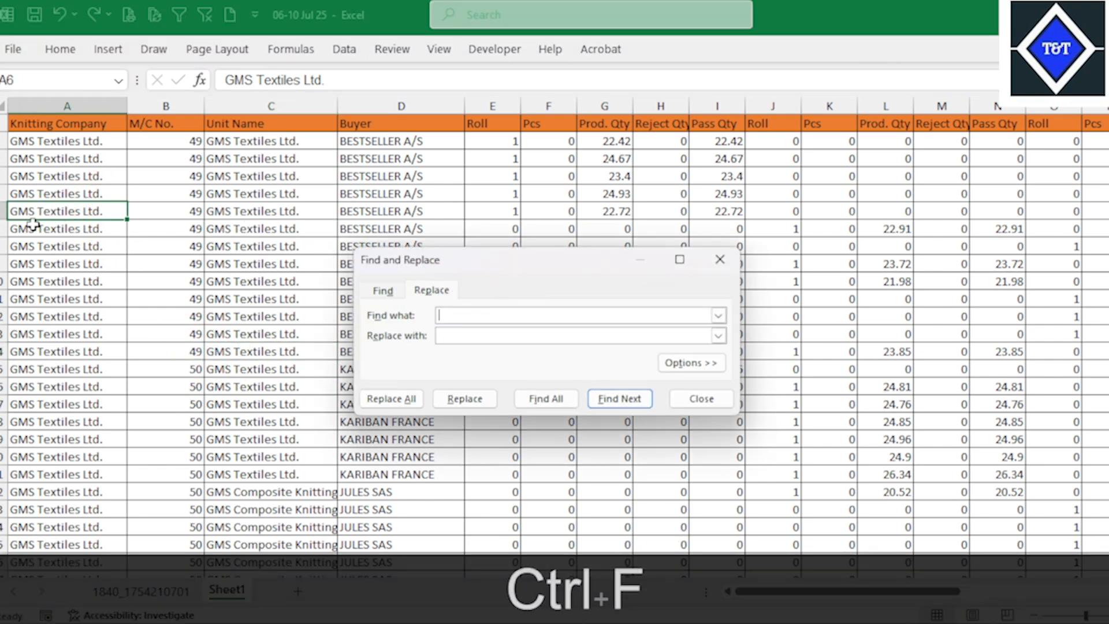
right_click(47, 211)
left_click(104, 166)
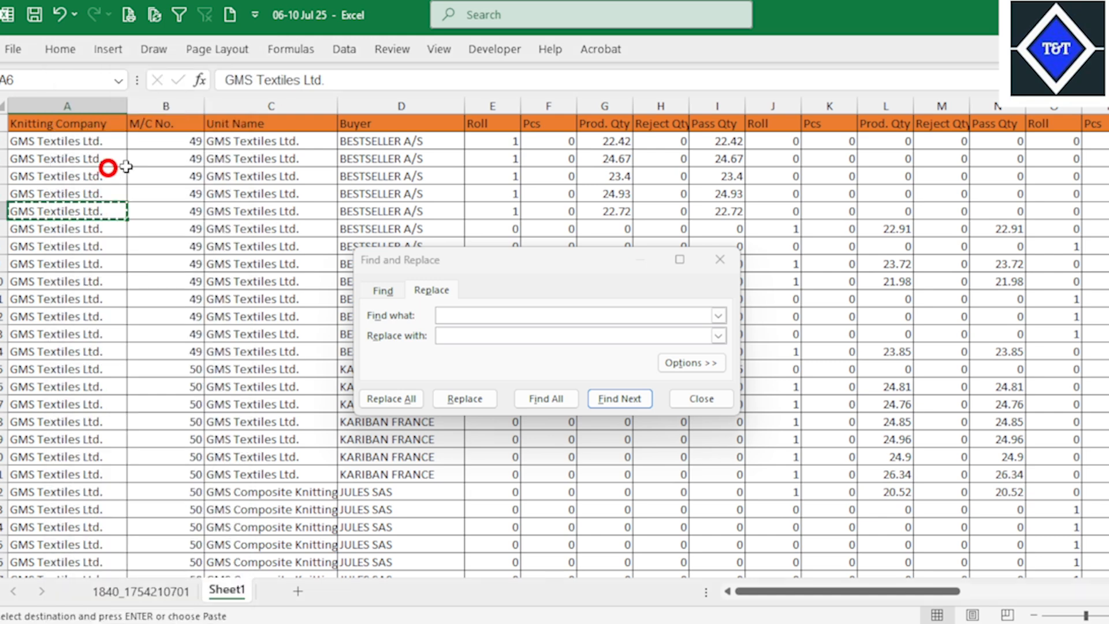
right_click(485, 317)
left_click(539, 371)
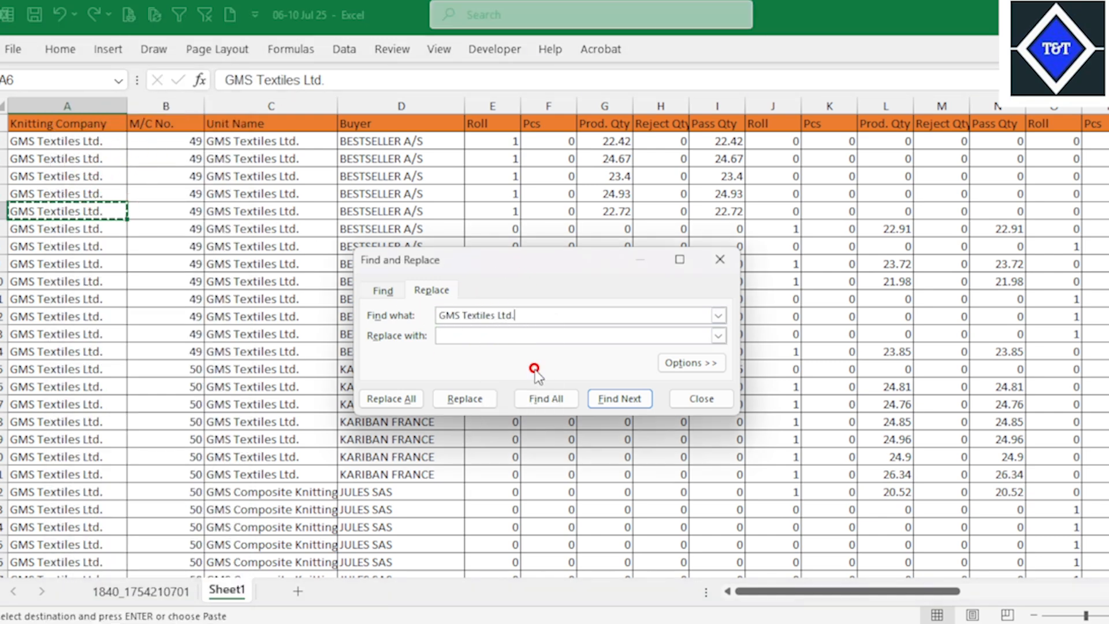
Replace all occurrences of GMS Textiles Ltd. with GTL and close the replacement dialog
left_click(443, 336)
key("Caps_Lock")
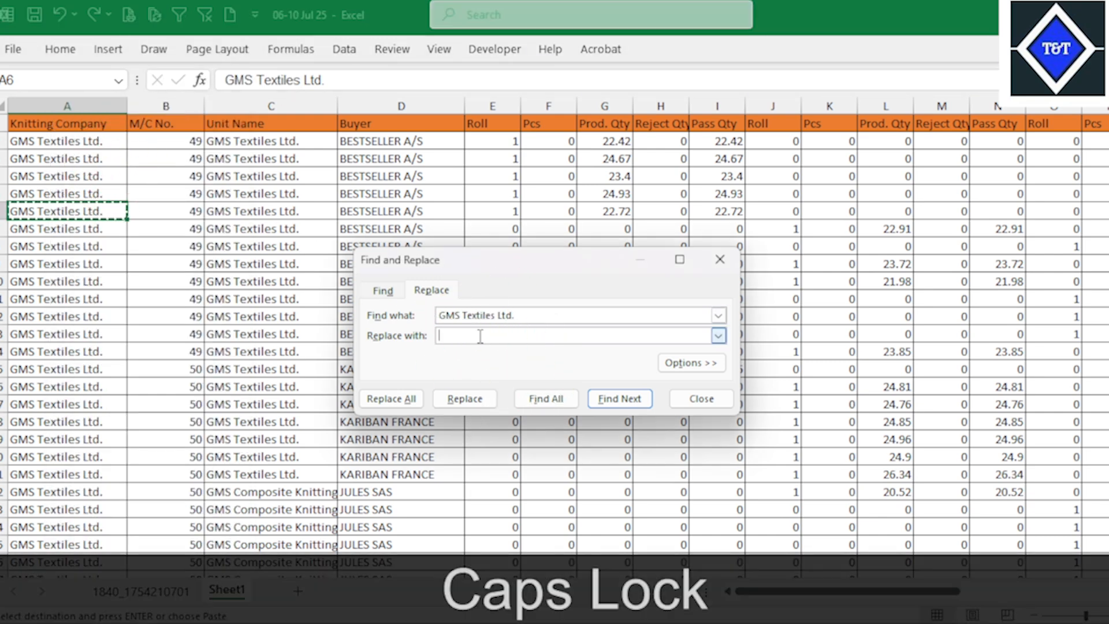
type("gt")
key("BackSpace")
key("BackSpace")
key("BackSpace")
key("Caps_Lock")
type("GTL")
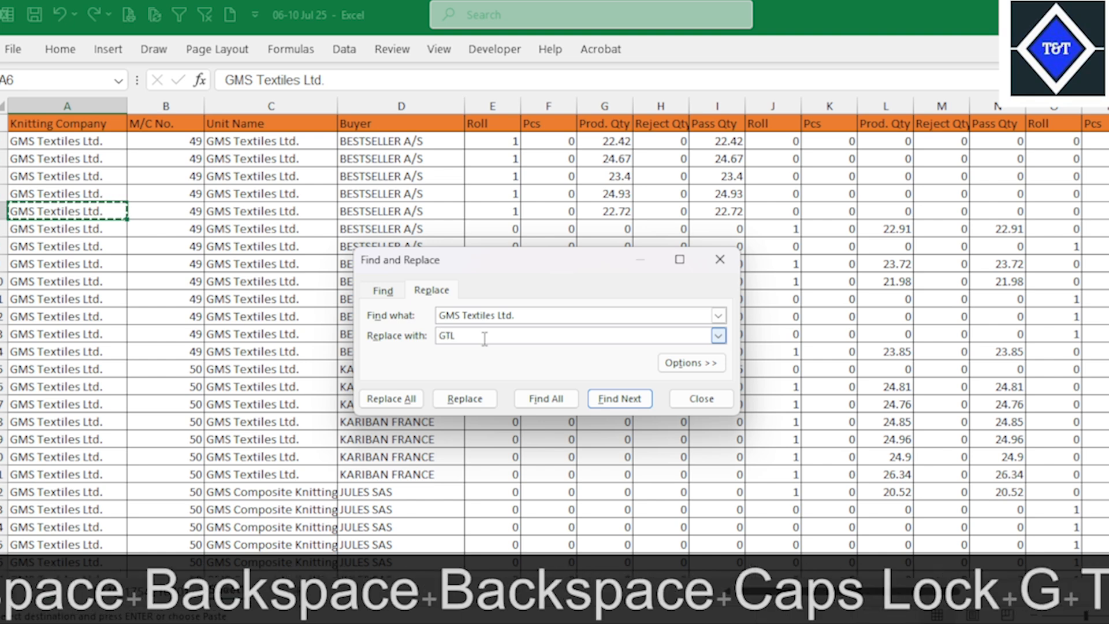
left_click(404, 399)
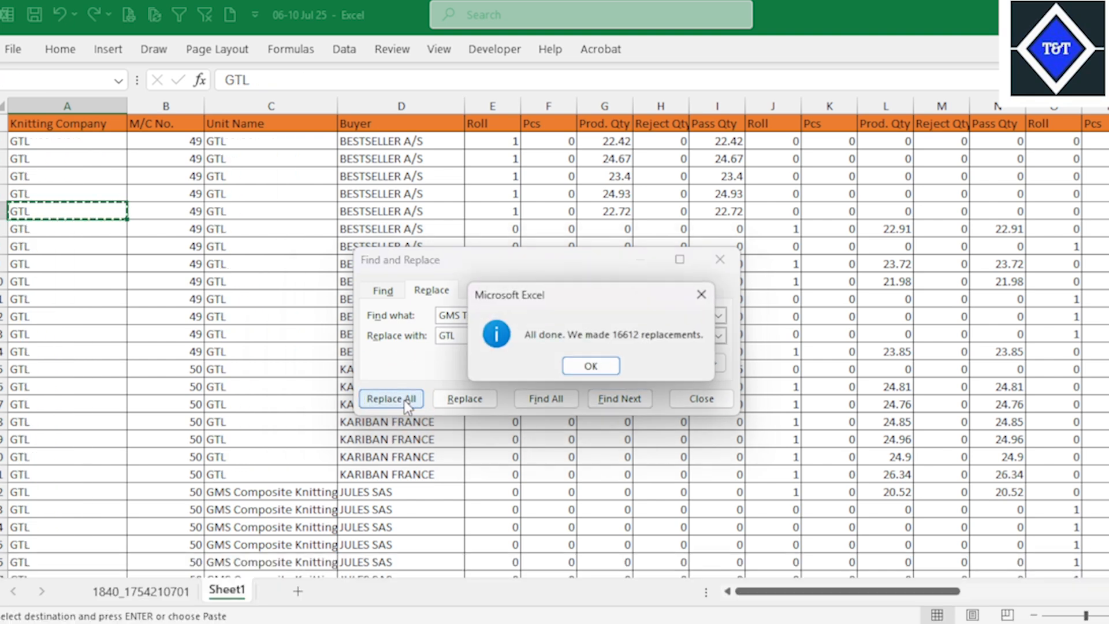
left_click(598, 364)
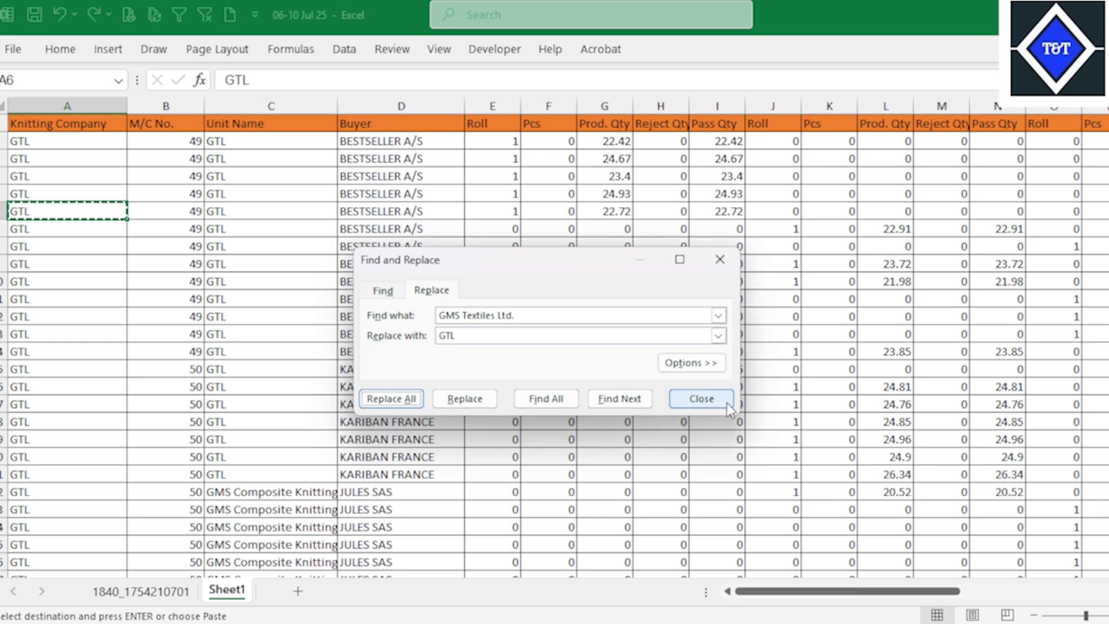
left_click(709, 399)
Copy GMS Composite Knitting Ind. Limited from cell C22 and paste it as the find text of a new replacement
left_click(381, 208)
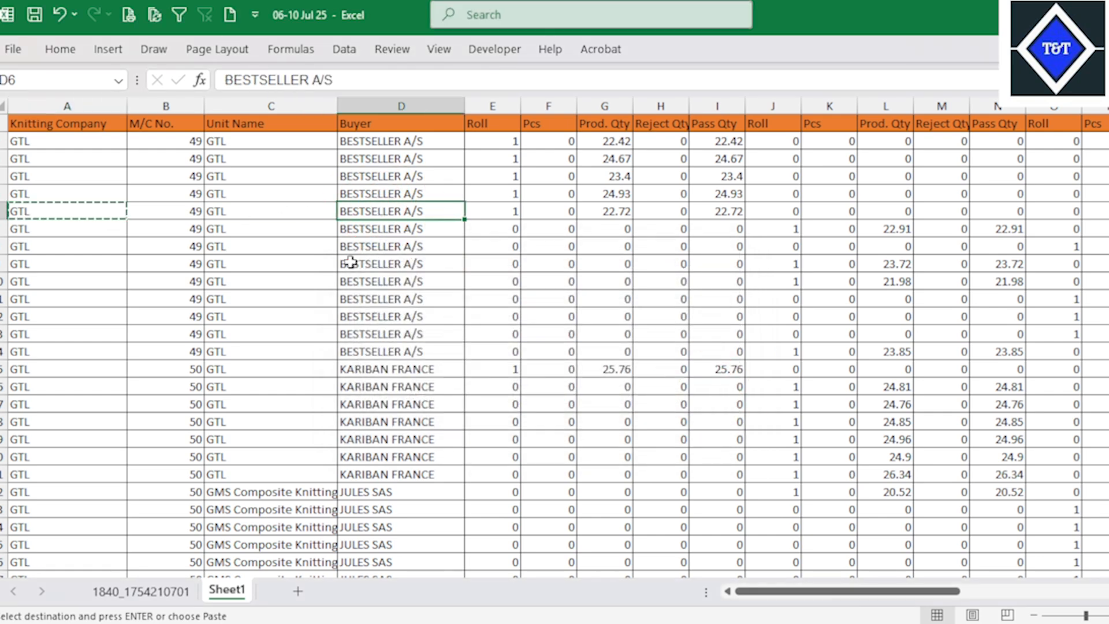
key("ctrl")
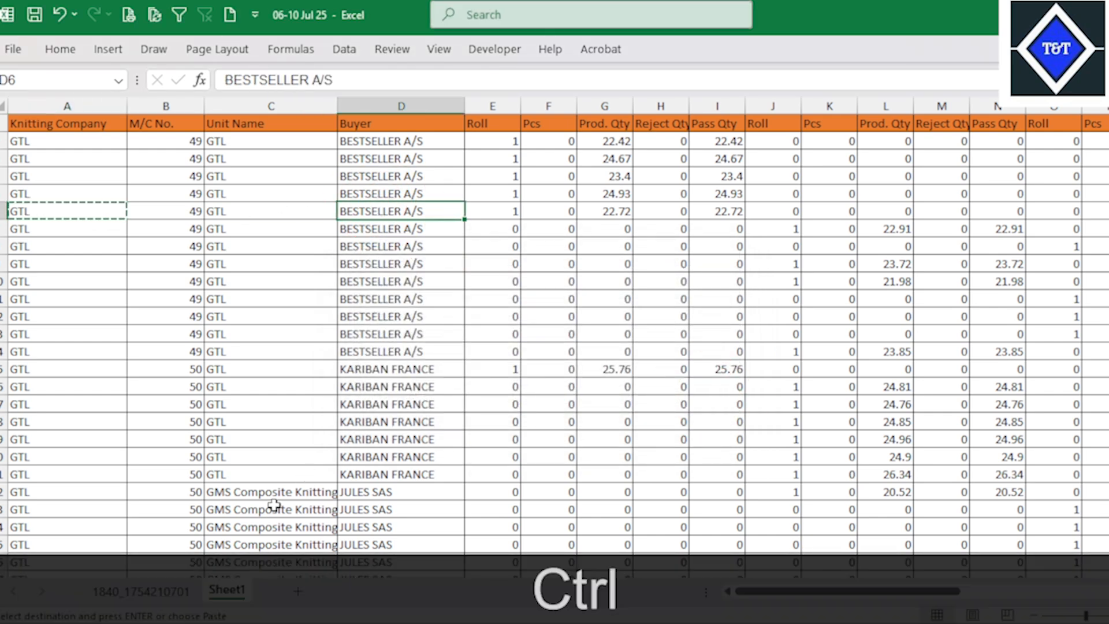
left_click(273, 492)
right_click(272, 493)
left_click(323, 166)
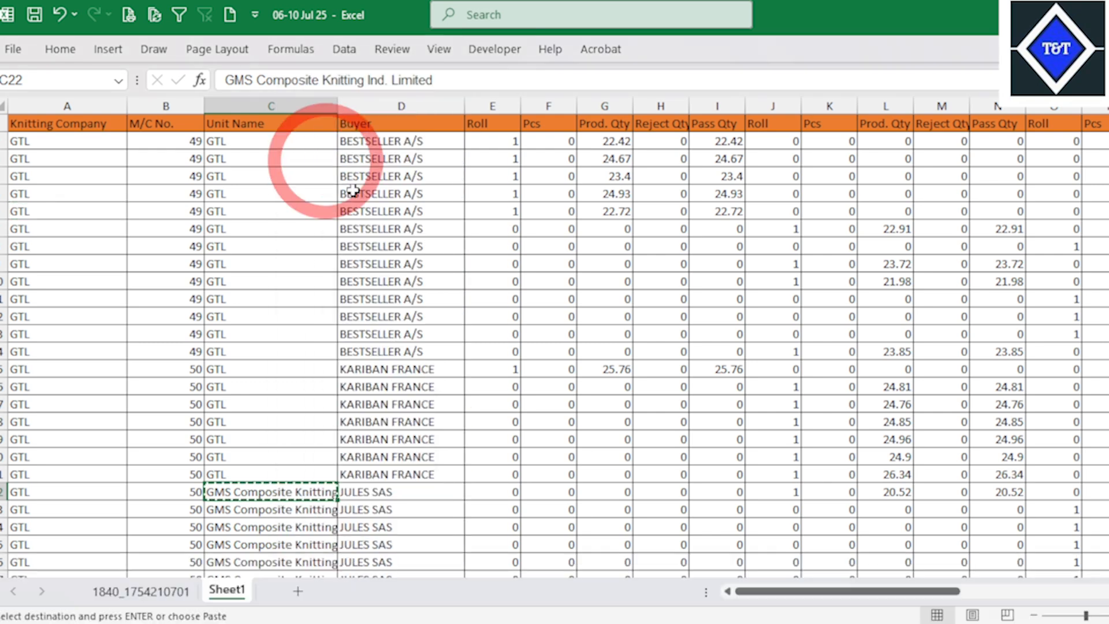
key("ctrl+g")
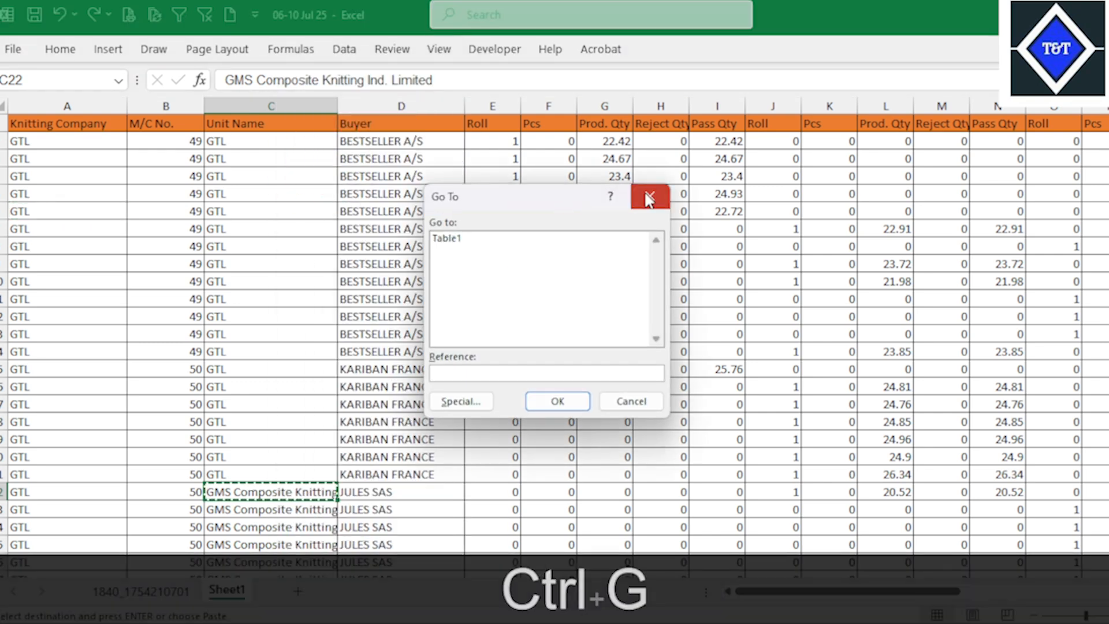
left_click(648, 198)
key("ctrl+f")
left_click(432, 316)
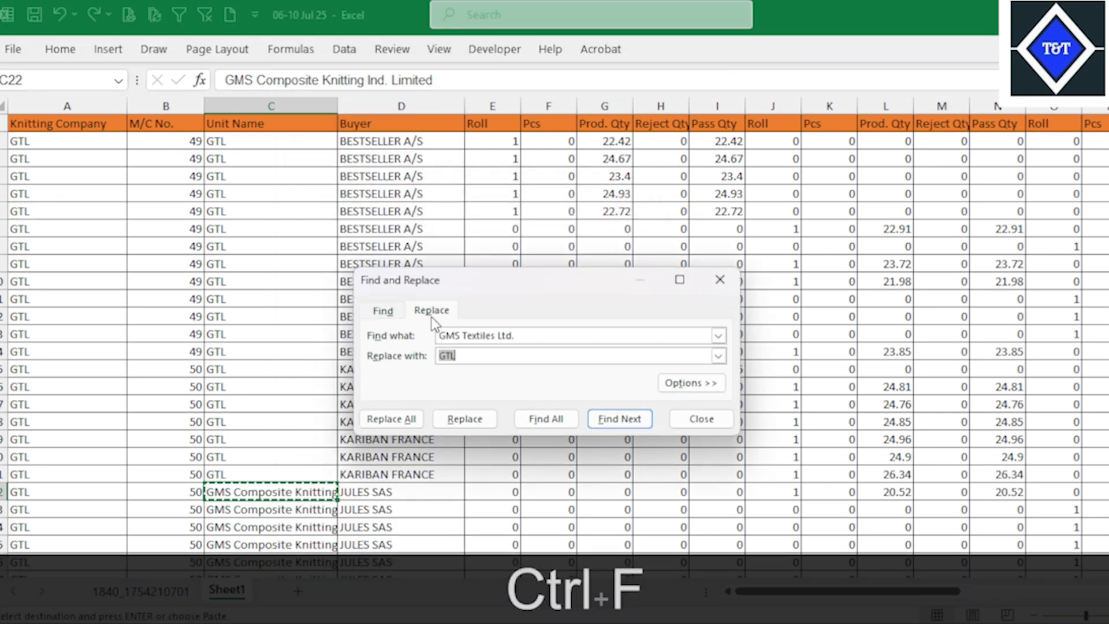
left_click_drag(564, 334, 422, 339)
key("ctrl+v")
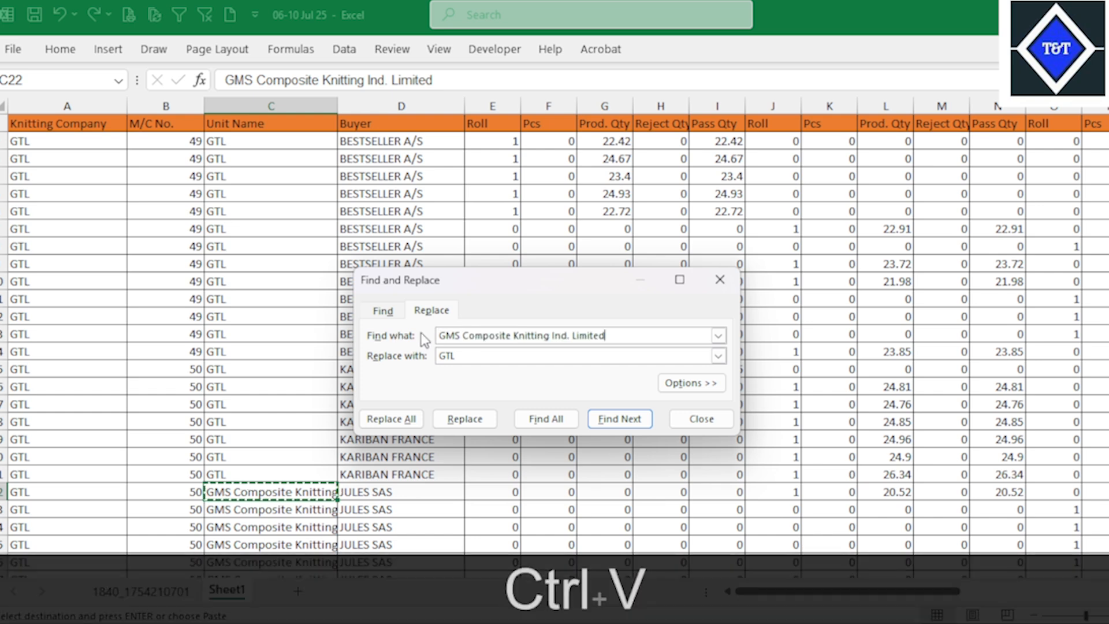
Replace all occurrences of GMS Composite Knitting Ind. Limited with GCKIL and close the replacement dialog
left_click_drag(503, 355, 371, 358)
type("G")
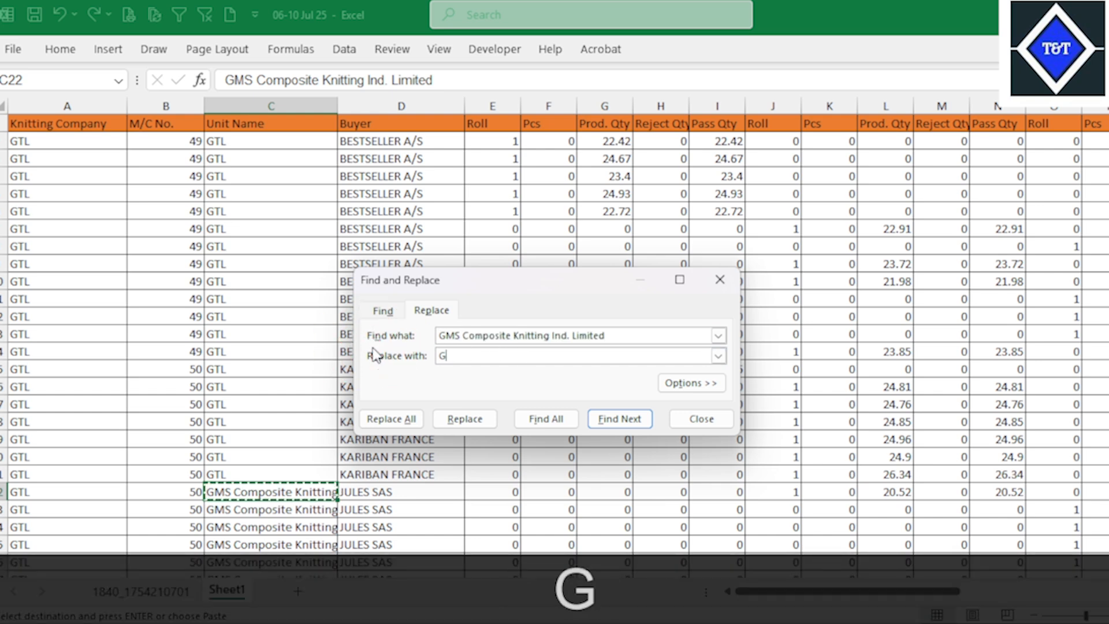
type("CKIL")
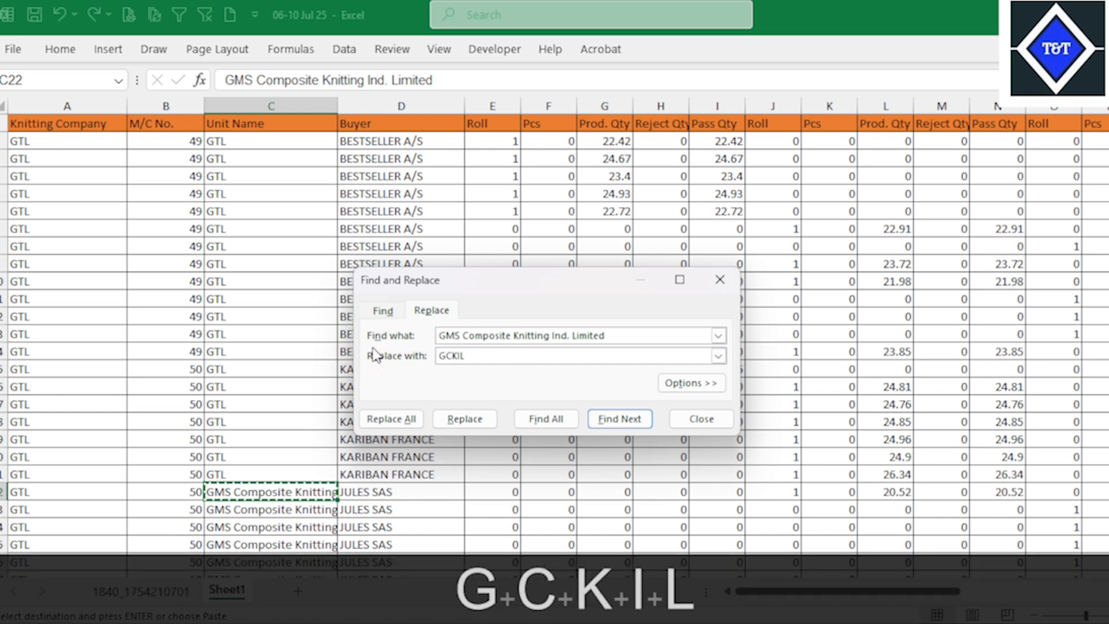
left_click(385, 419)
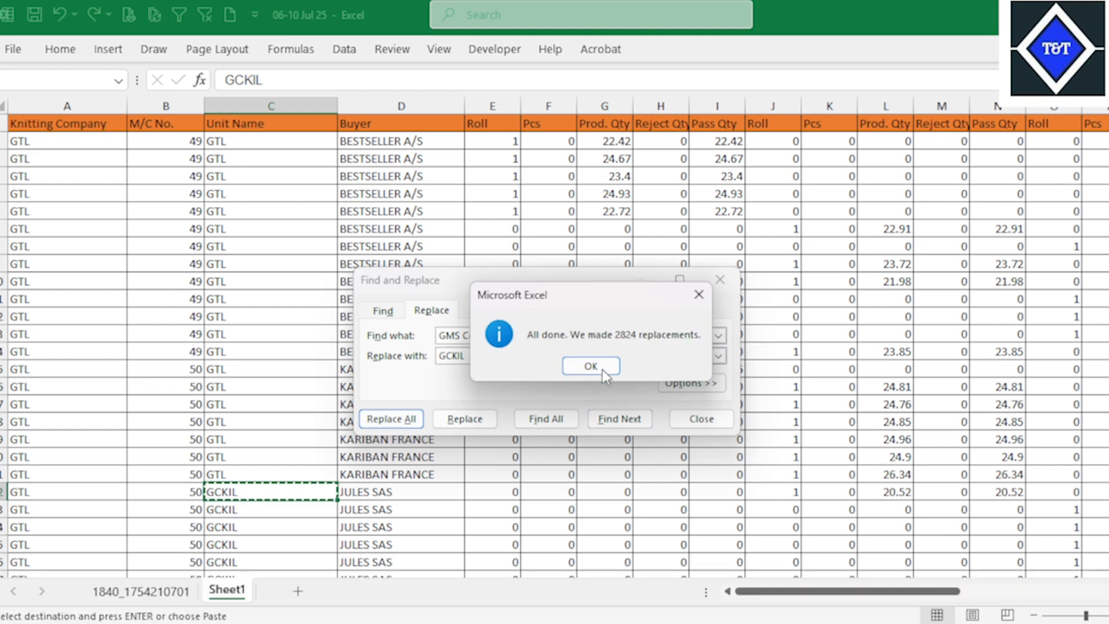
left_click(590, 366)
left_click(701, 419)
left_click(294, 299)
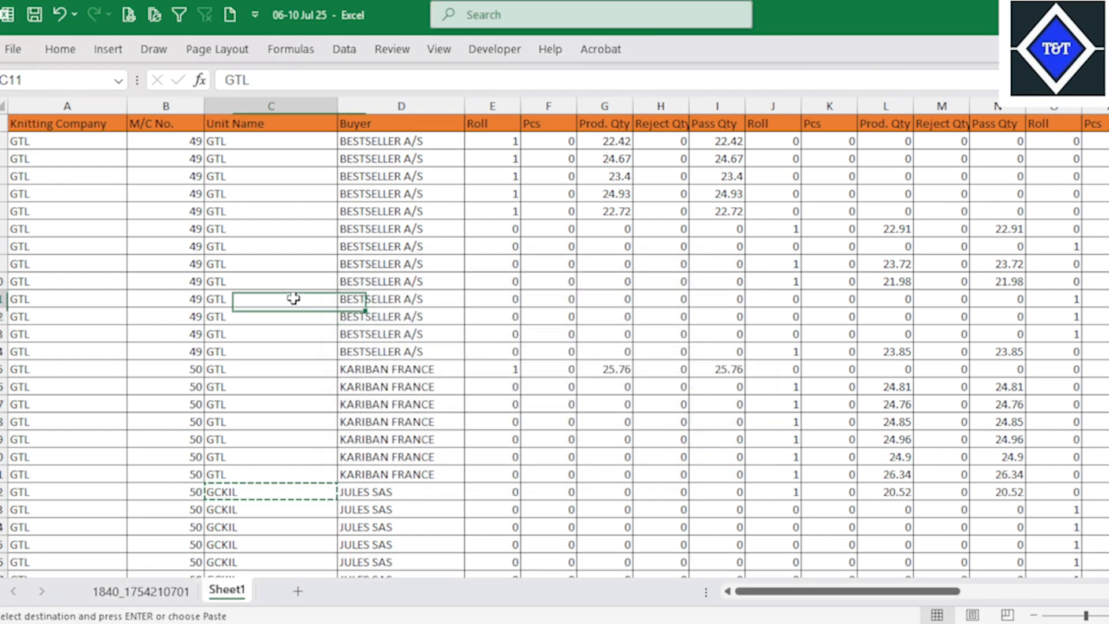
Centre the contents of columns A to D, from Knitting Company to Buyer, horizontally
scroll(463, 386, "down", 5)
scroll(462, 385, "up", 5)
left_click_drag(52, 105, 409, 116)
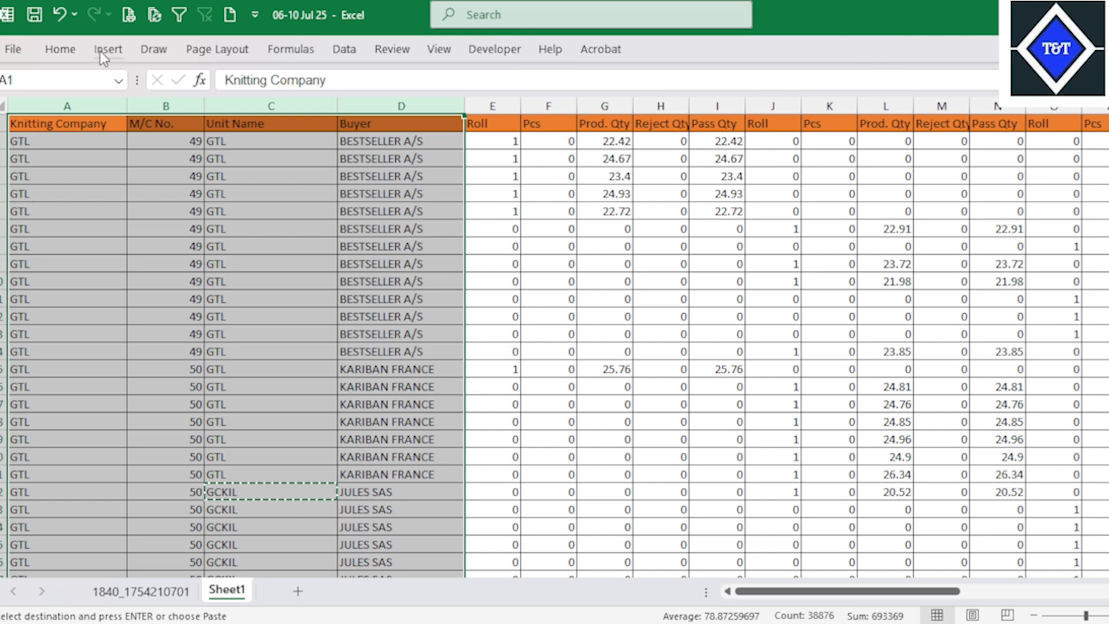
left_click(60, 49)
left_click(337, 110)
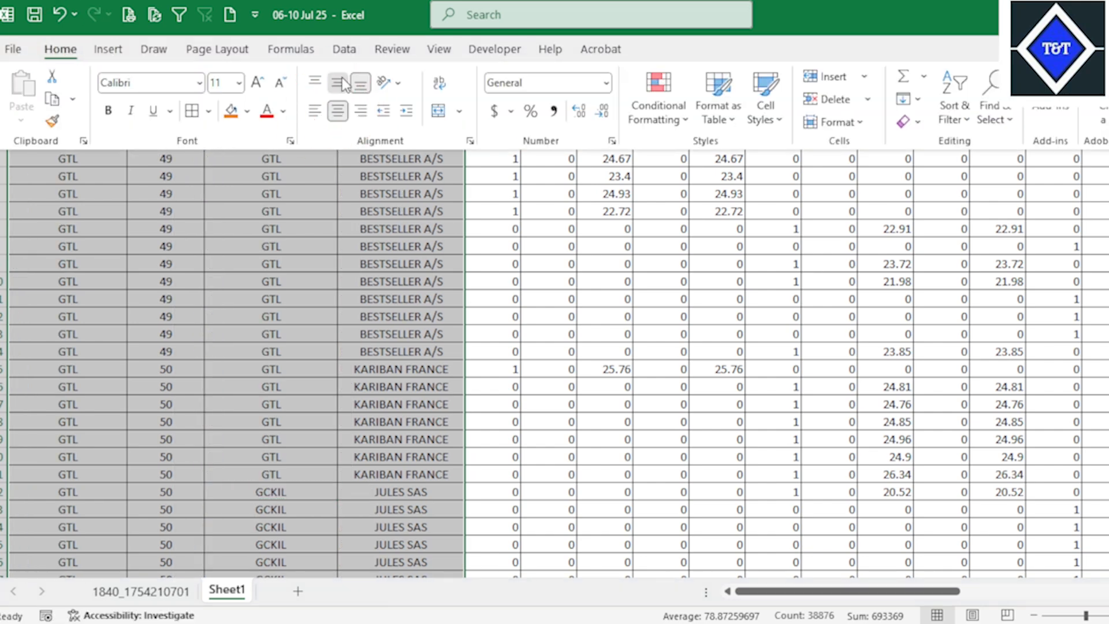
left_click(579, 317)
Widen the Buyer column so that the longer buyer names have more room
scroll(520, 317, "down", 5)
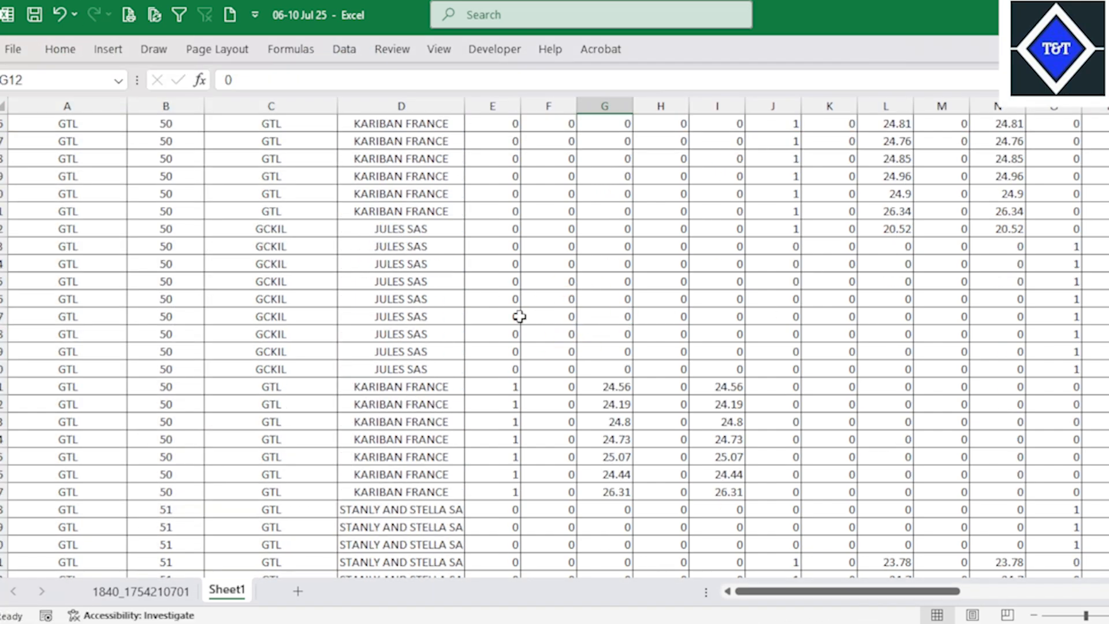
scroll(519, 317, "down", 4)
left_click_drag(467, 99, 558, 104)
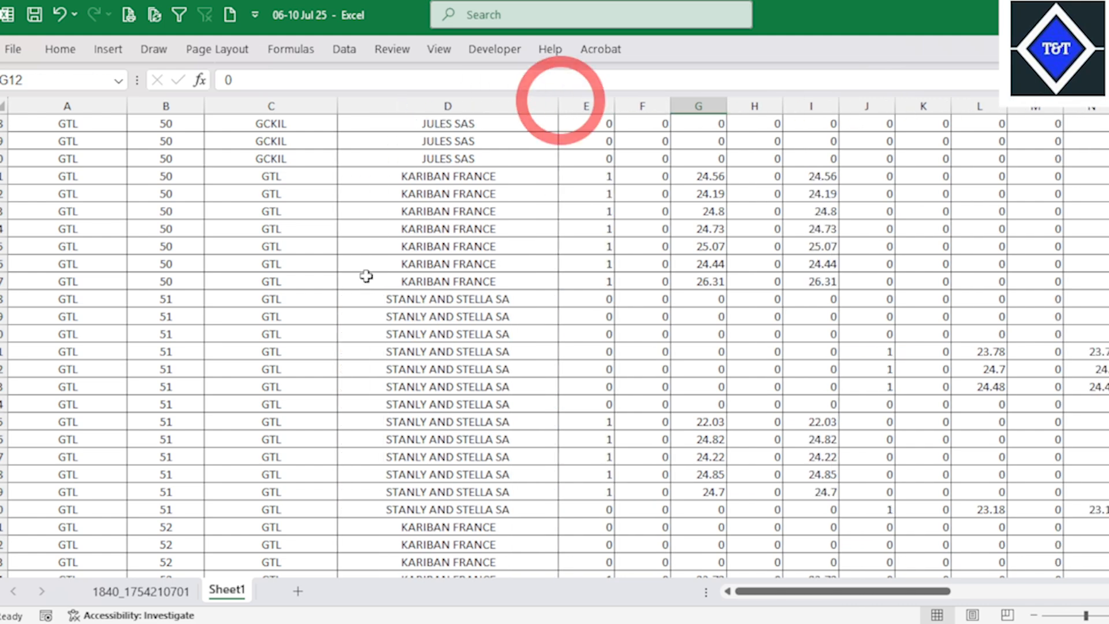
Check the abbreviated names in the Unit Name column down to the last record and return to the header row
left_click(301, 292)
key("ctrl+shift+Down")
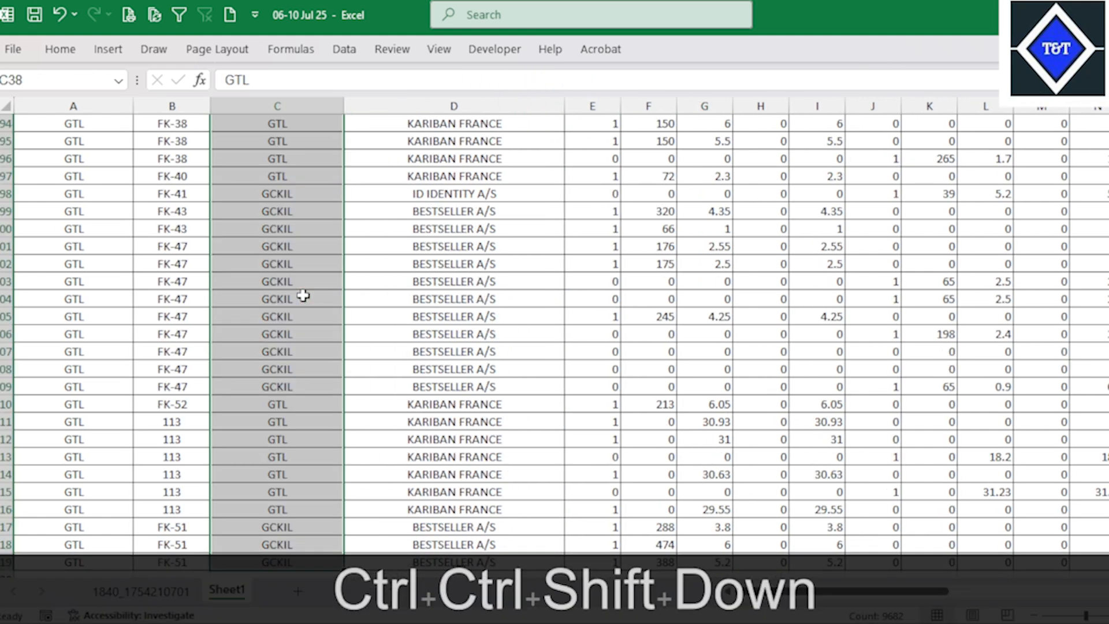
scroll(206, 322, "down", 4)
scroll(210, 296, "up", 20)
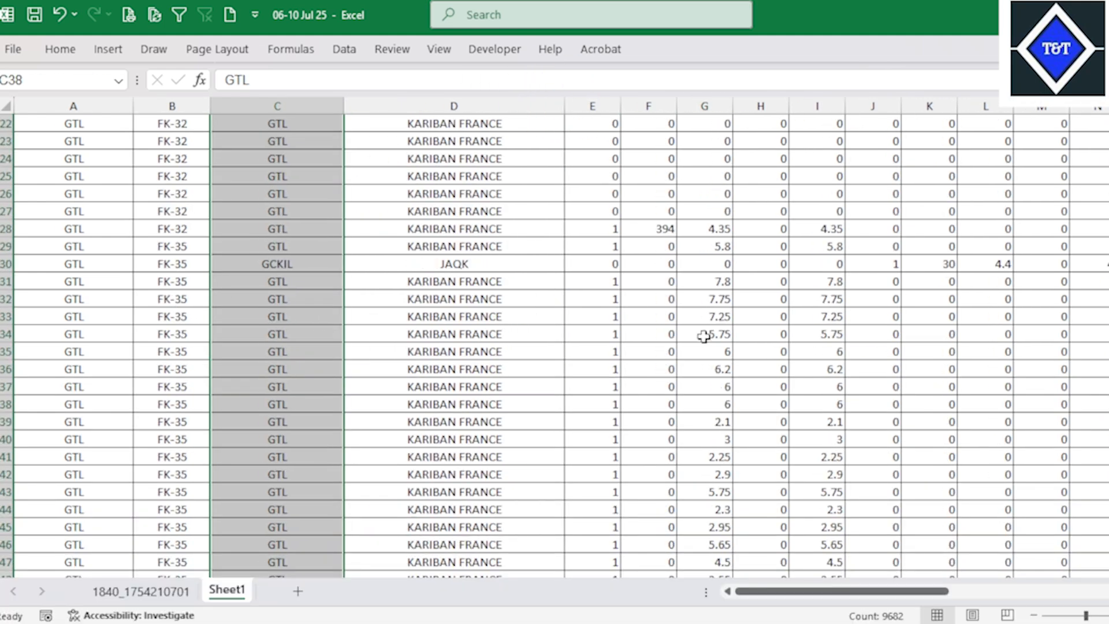
scroll(703, 336, "up", 4)
left_click_drag(1108, 341, 1108, 122)
left_click(657, 232)
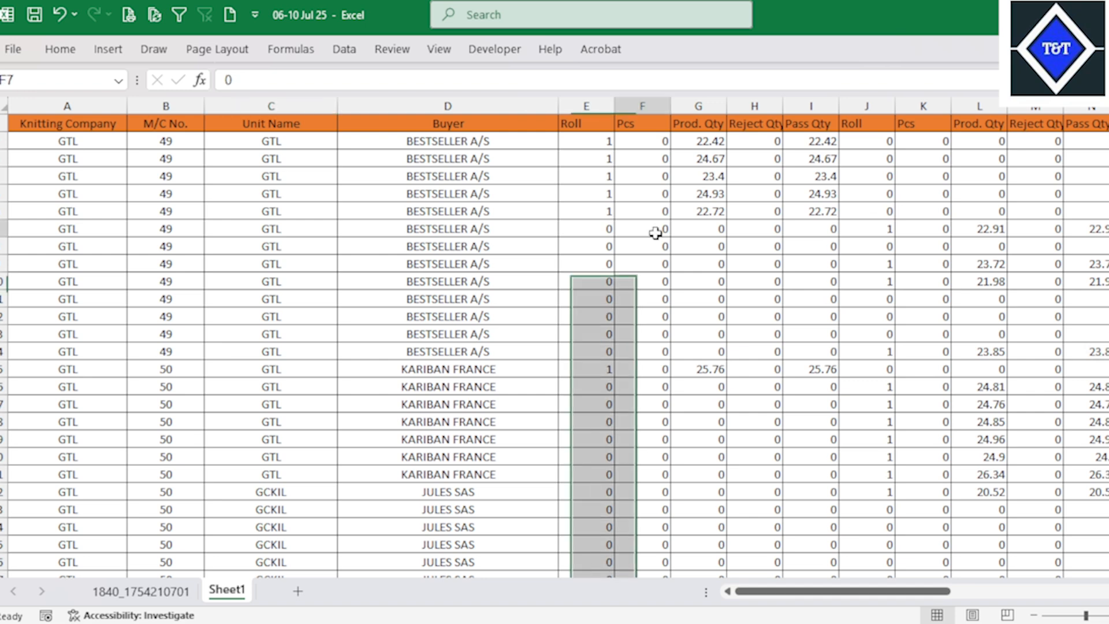
Freeze the sheet above row 2 so the header row stays in place, and test it against the records below
left_click(3, 141)
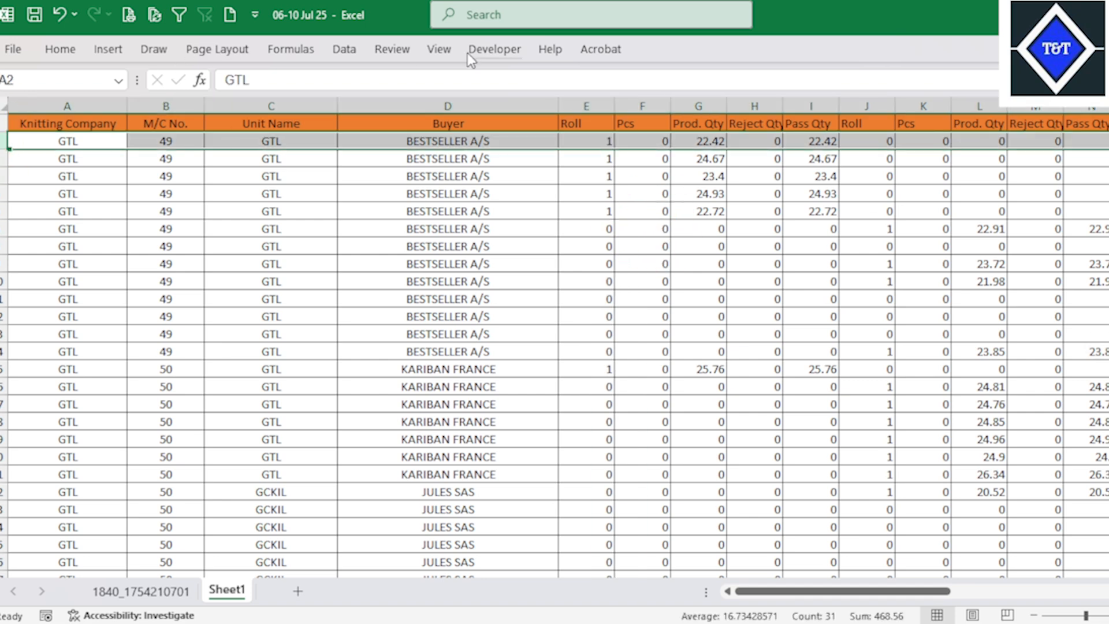
left_click(439, 49)
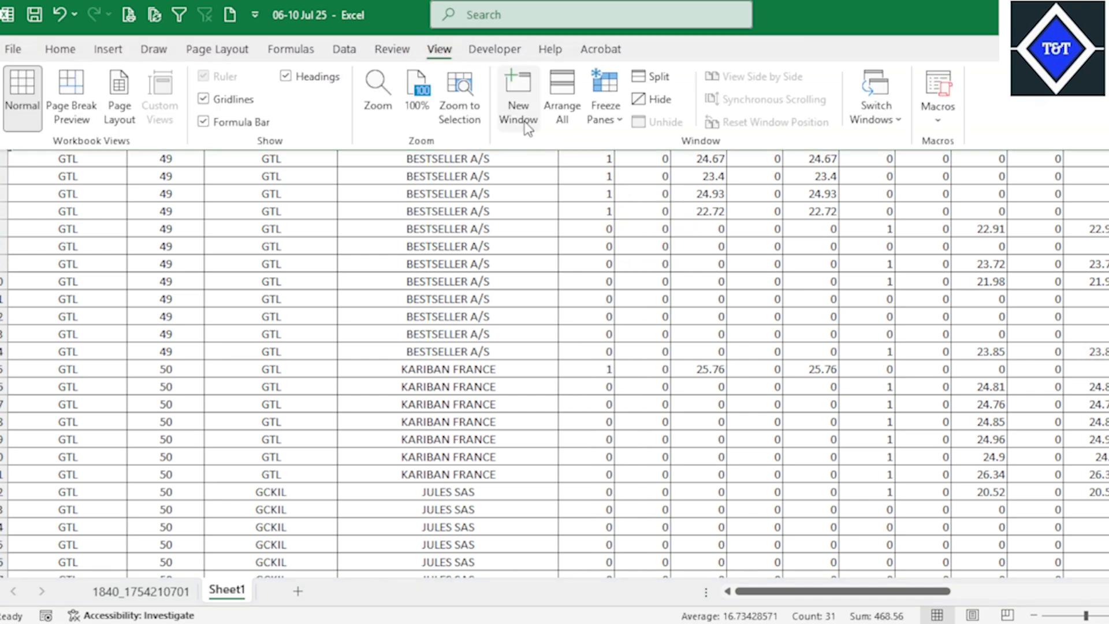
left_click(605, 98)
left_click(658, 152)
scroll(374, 288, "down", 6)
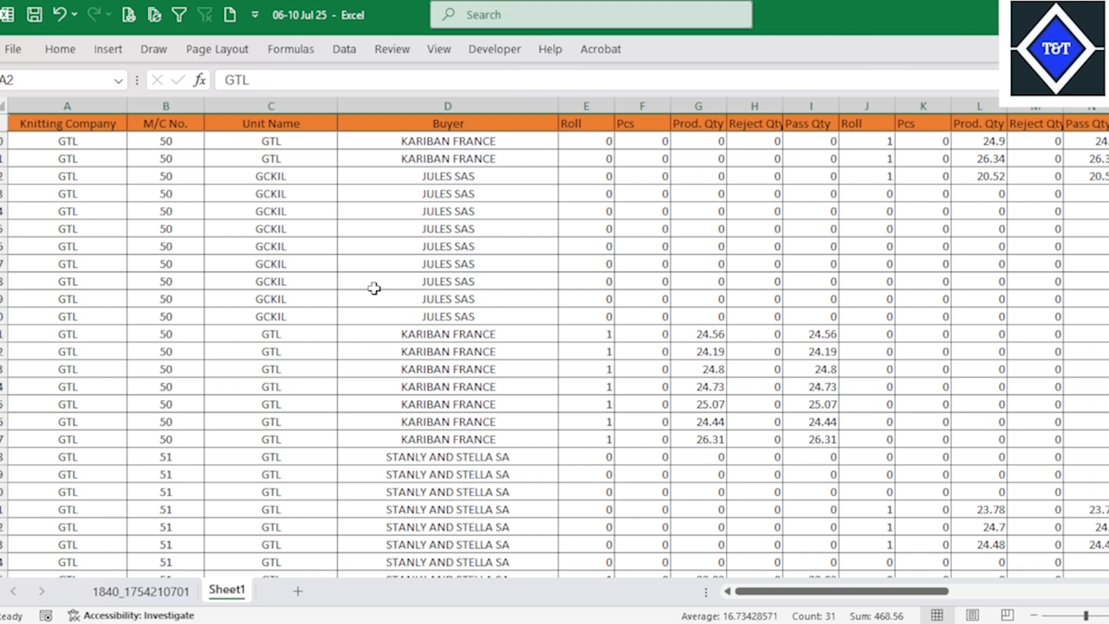
scroll(374, 288, "up", 6)
Add filters to the whole header row in row 1
left_click(2, 124)
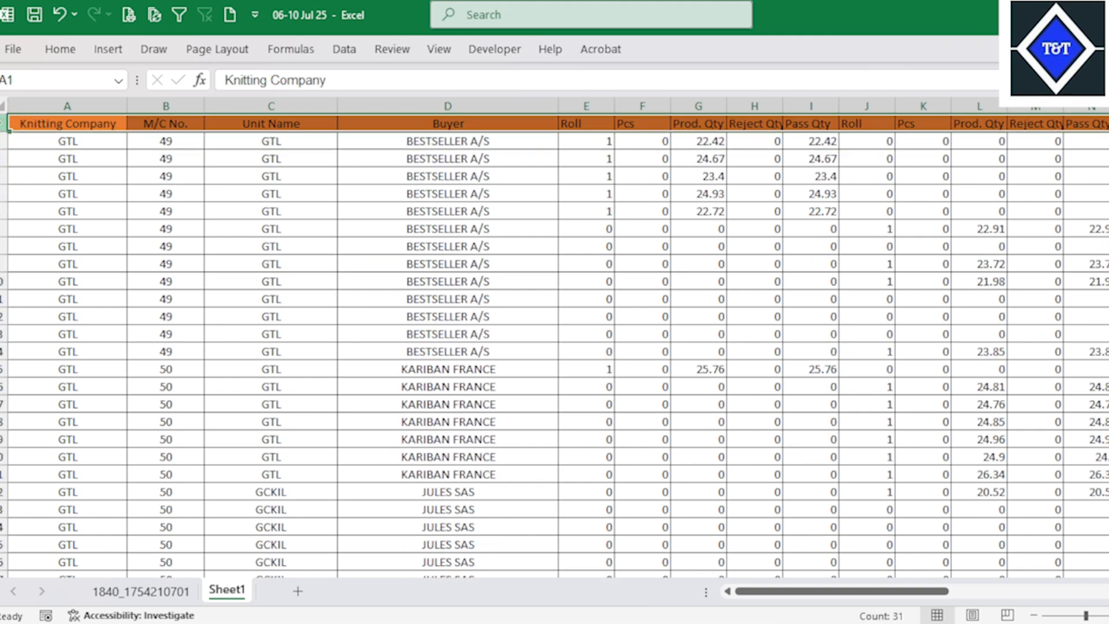
key("ctrl+shift+l")
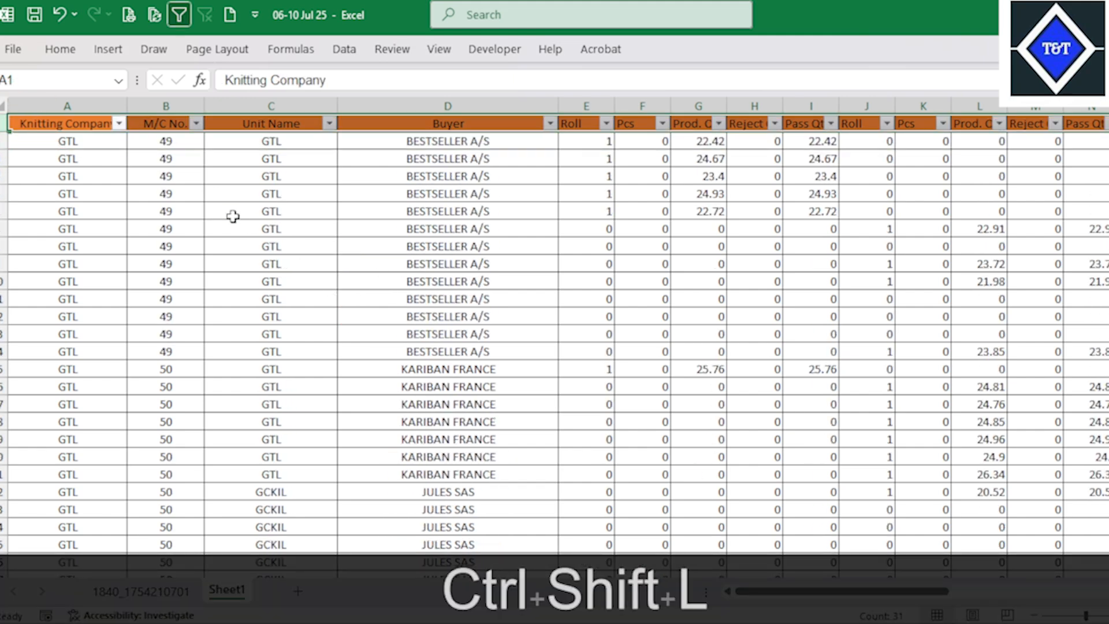
left_click(233, 214)
left_click(197, 123)
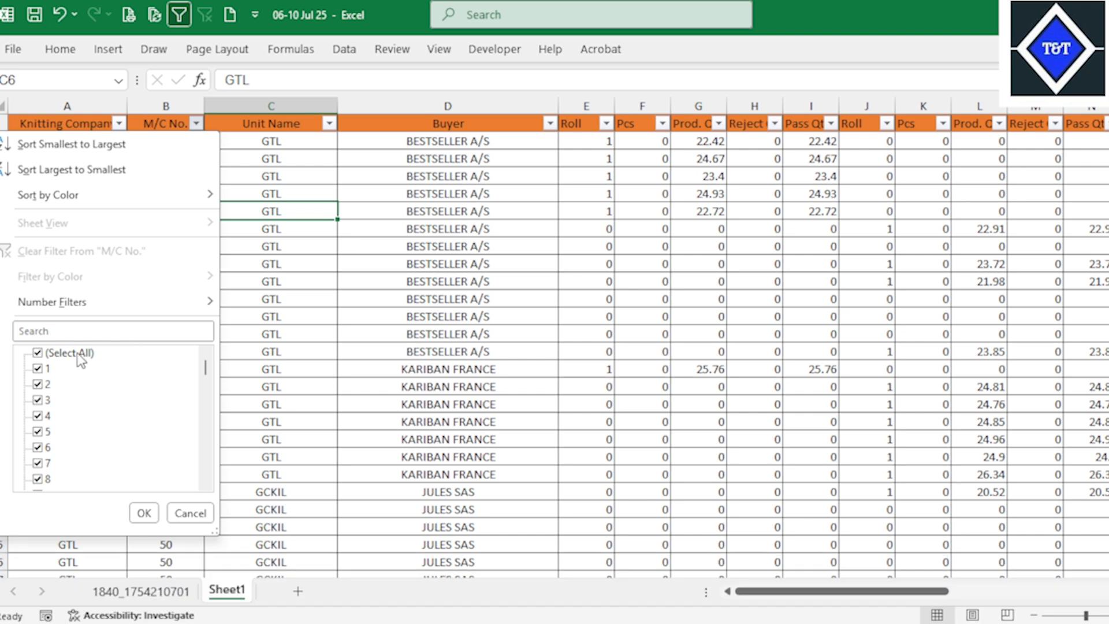
left_click(38, 353)
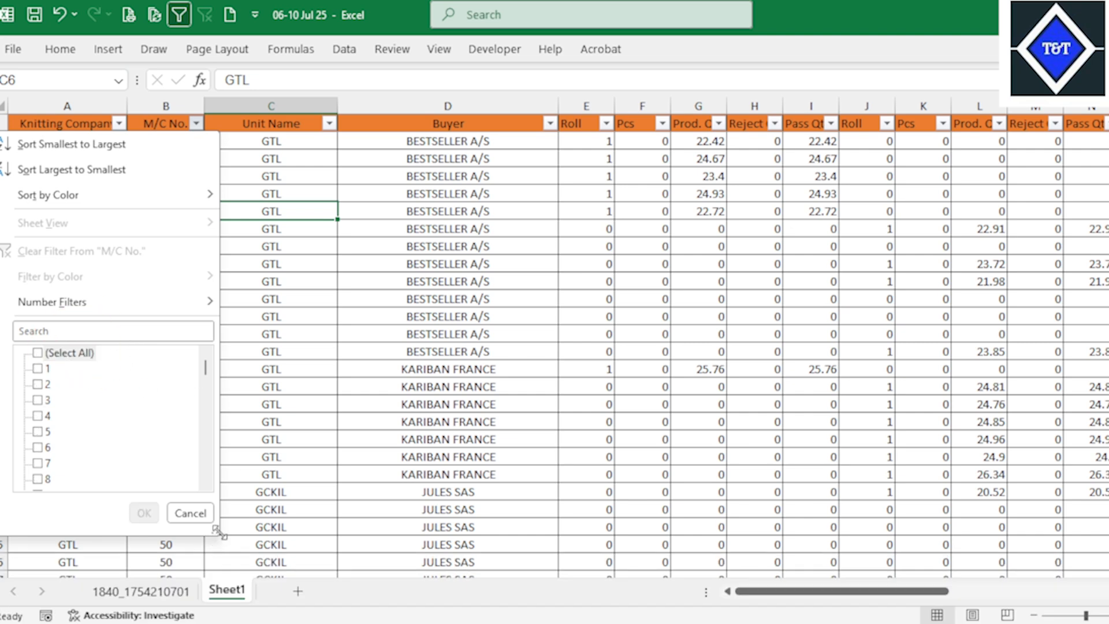
left_click_drag(218, 531, 673, 591)
left_click(896, 314)
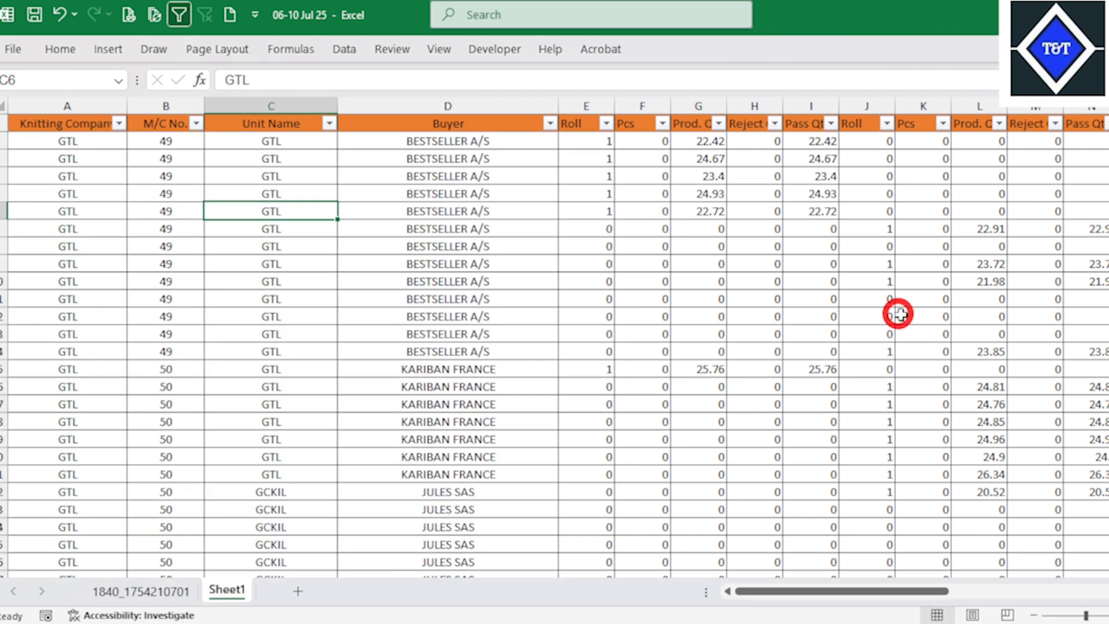
left_click(672, 314)
left_click(552, 235)
Look through the buyer names in the Buyer column of Sheet1 down to the last record
scroll(592, 381, "down", 3)
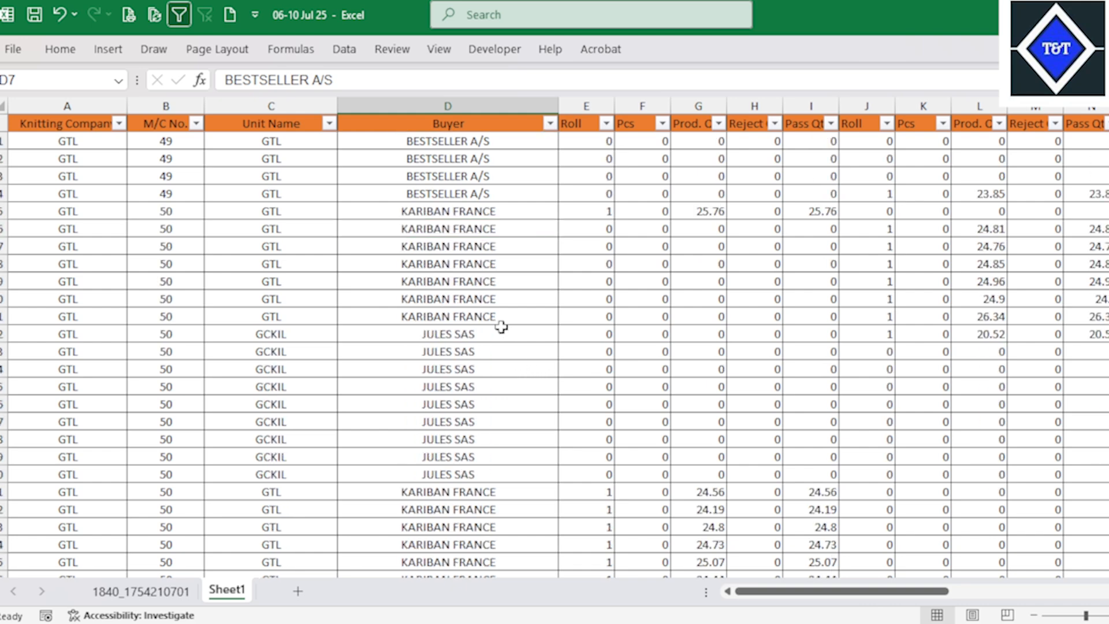
left_click(487, 283)
key("ctrl+shift+Down")
scroll(488, 283, "down", 4)
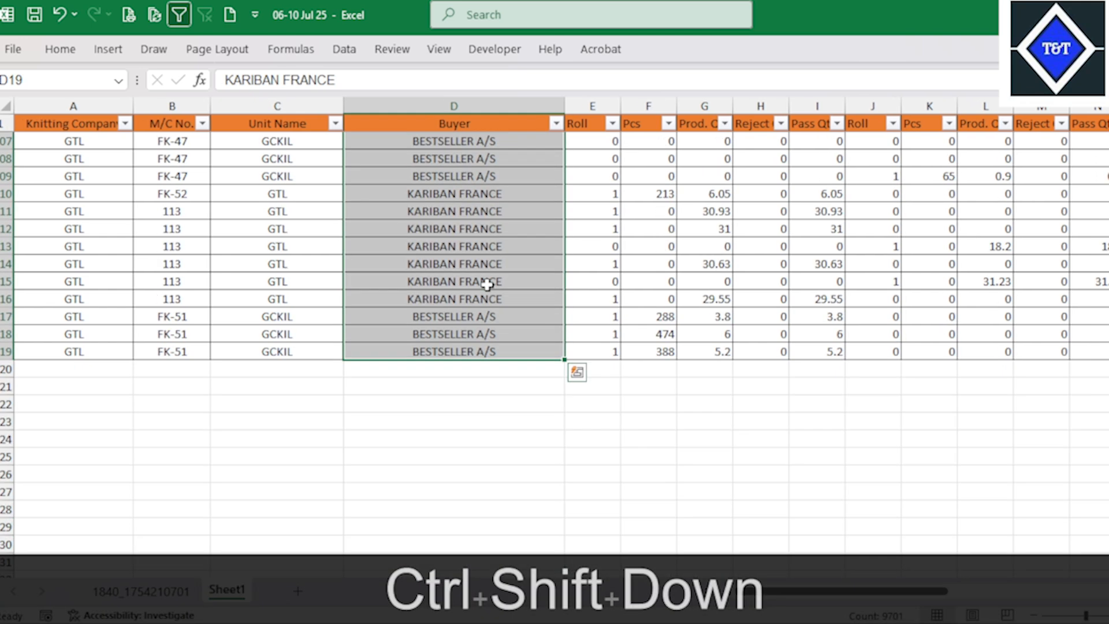
scroll(488, 284, "up", 12)
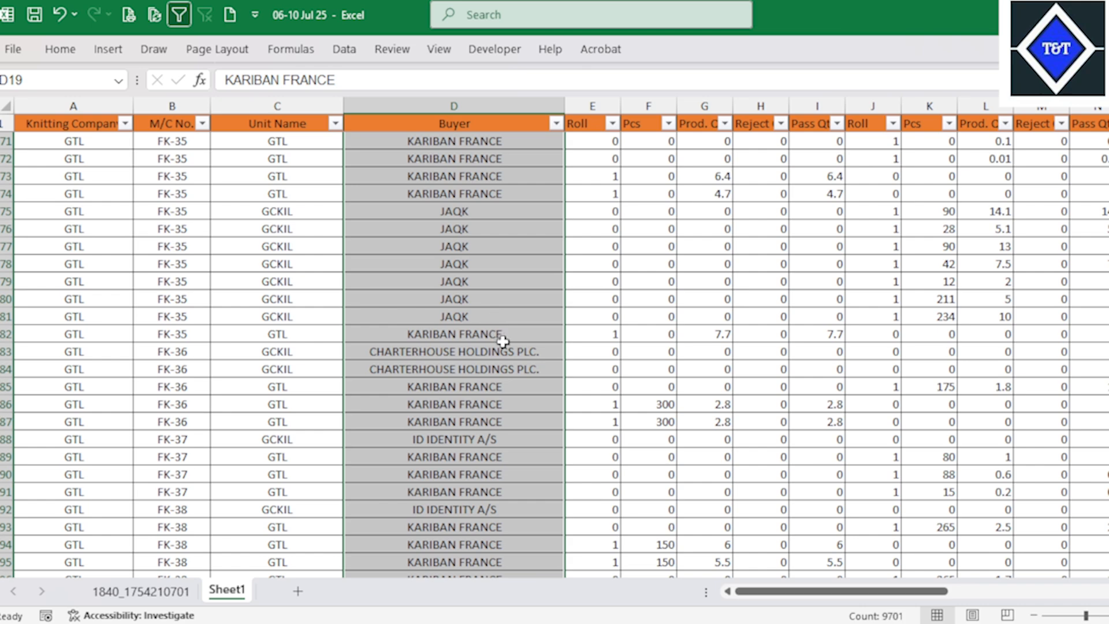
scroll(522, 385, "up", 20)
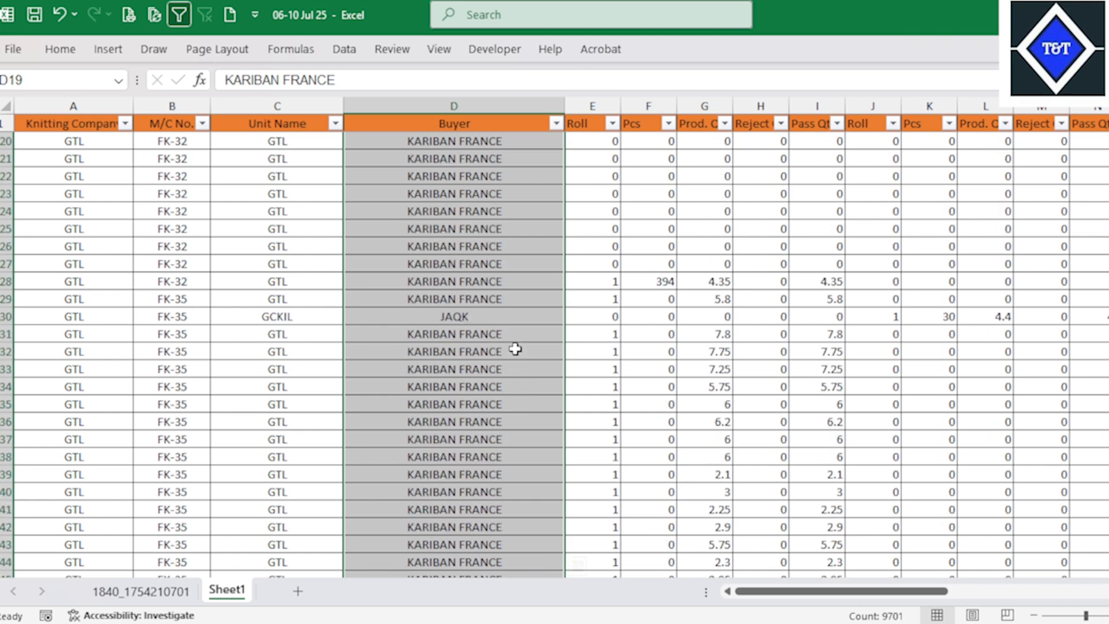
scroll(515, 349, "up", 20)
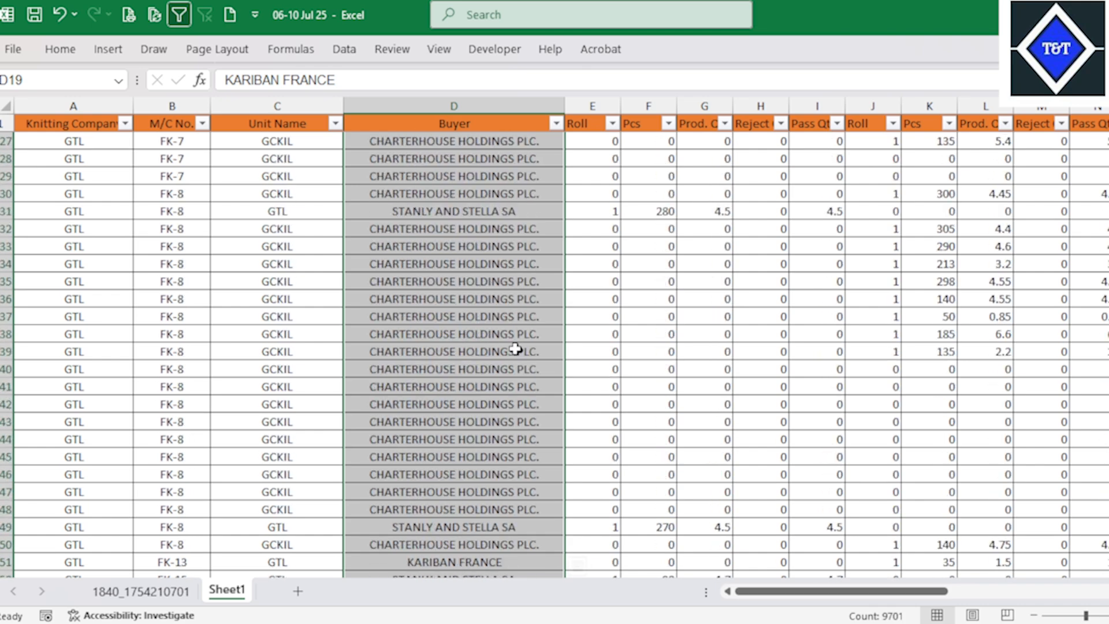
scroll(515, 349, "up", 9)
scroll(519, 355, "down", 16)
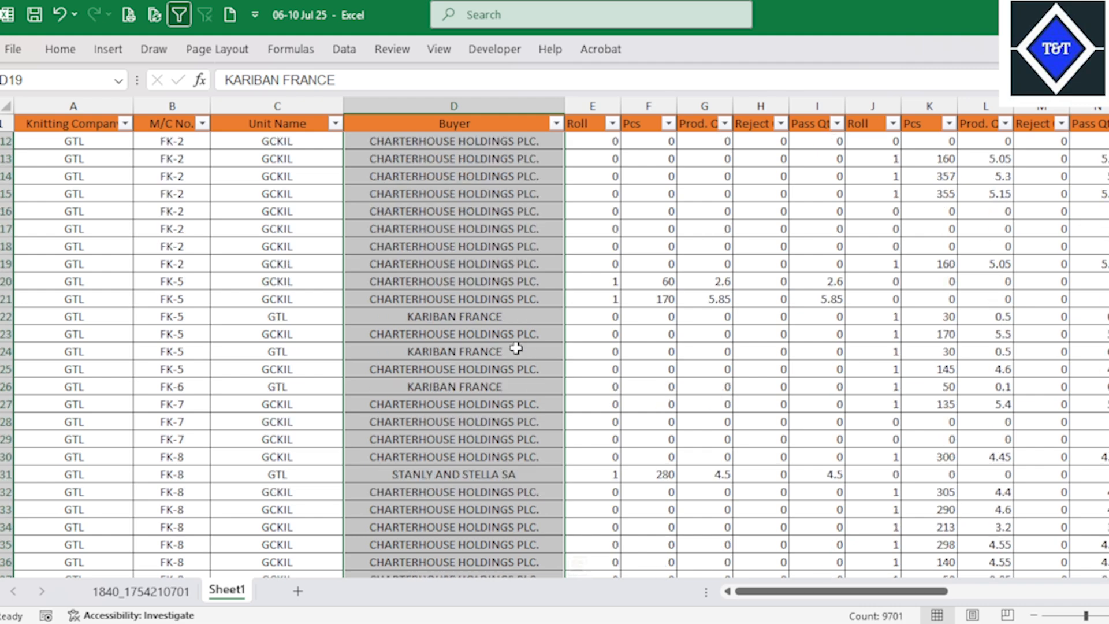
scroll(522, 359, "down", 20)
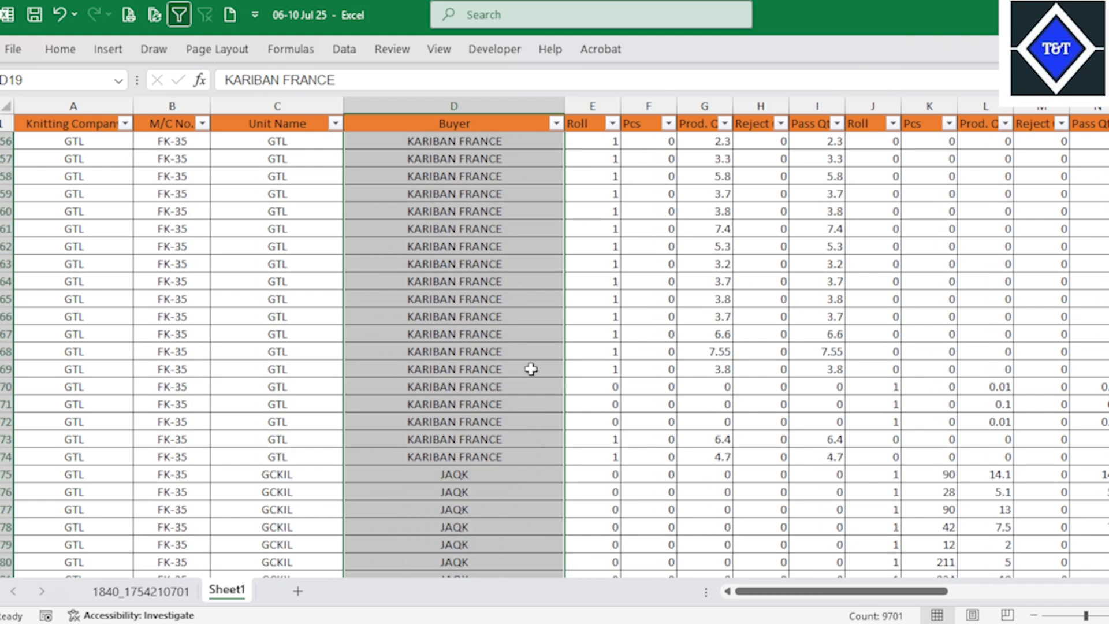
scroll(531, 371, "down", 10)
scroll(530, 373, "up", 5)
left_click(500, 317)
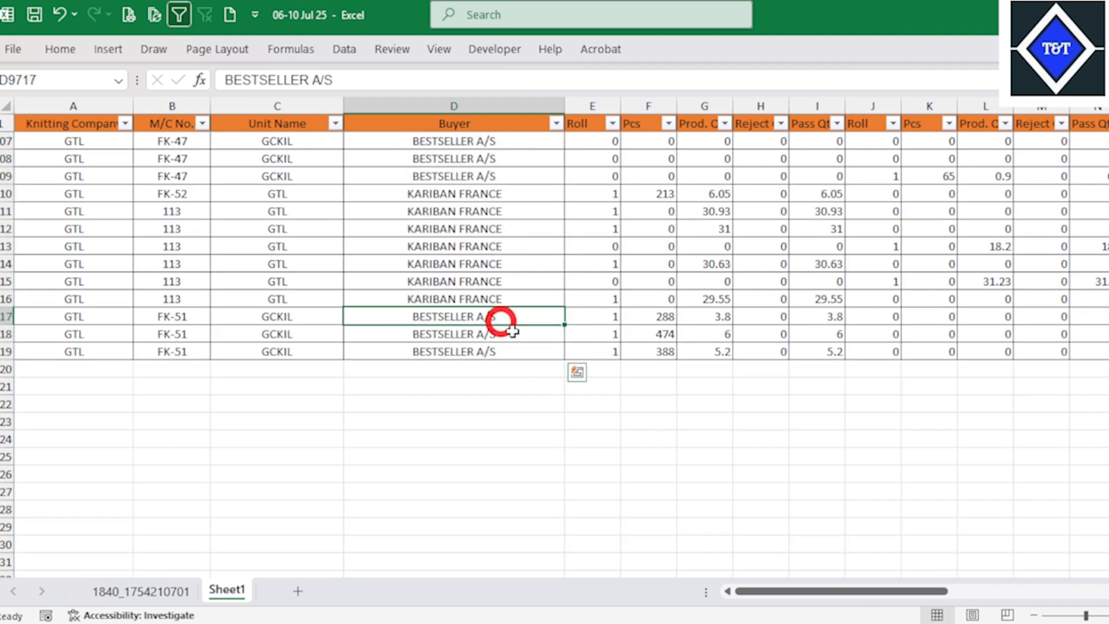
left_click(488, 338)
left_click(140, 591)
left_click(563, 422)
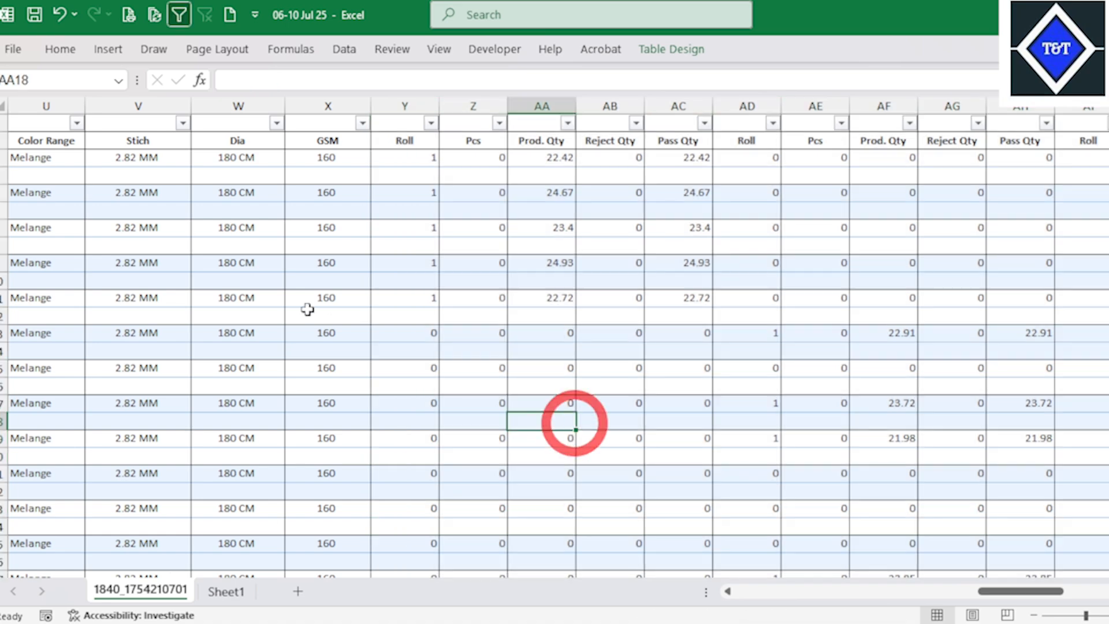
left_click(327, 316)
left_click_drag(1021, 591, 781, 601)
left_click(917, 404)
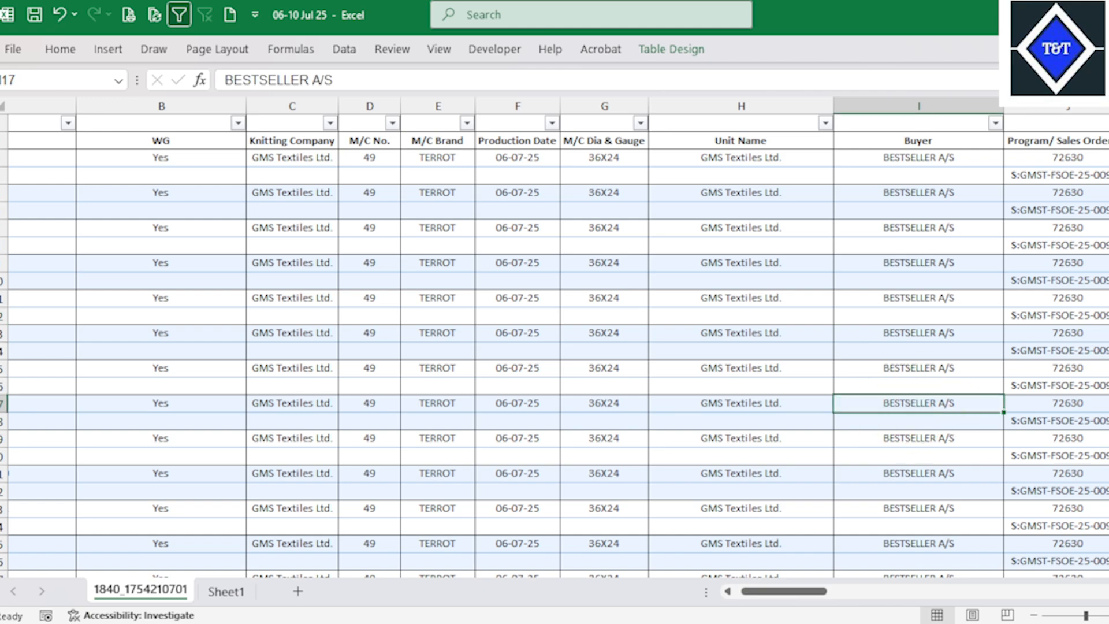
left_click_drag(1108, 114, 1108, 118)
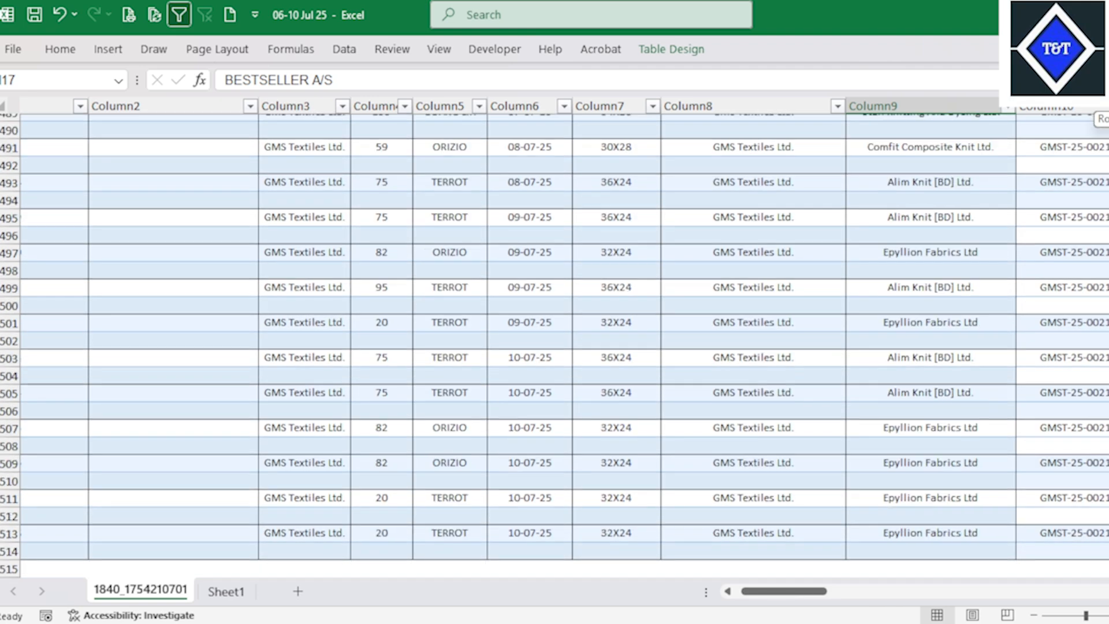
Examine the Buyer column's closing records and the point where the rows marked Yes give way to the unmarked ones
left_click(941, 252)
scroll(942, 254, "up", 4)
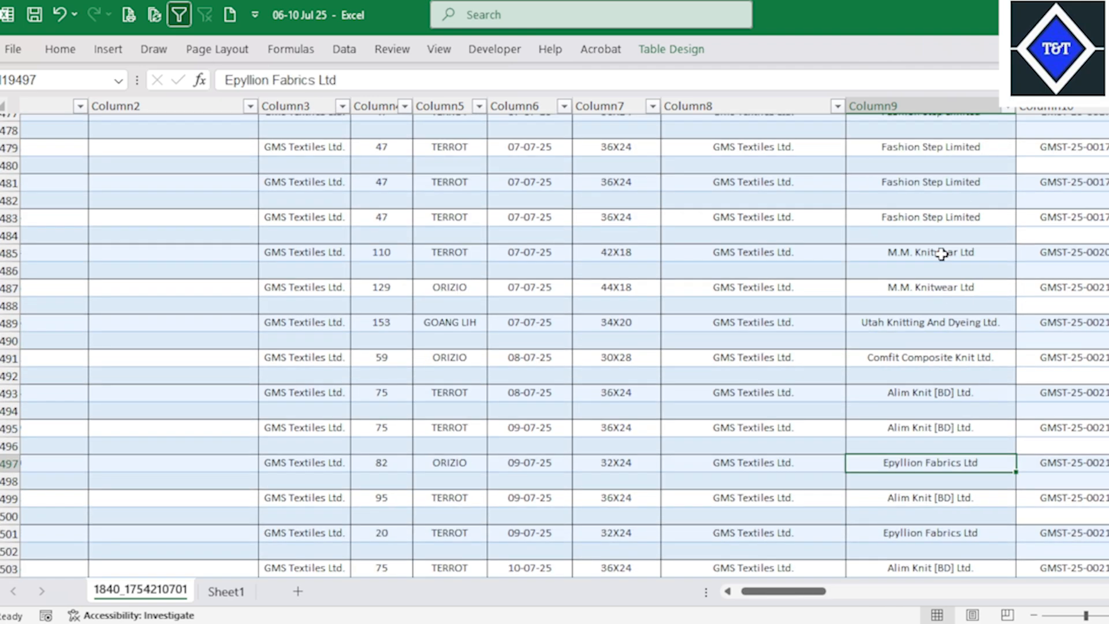
scroll(935, 252, "up", 7)
left_click(934, 217)
left_click(936, 164)
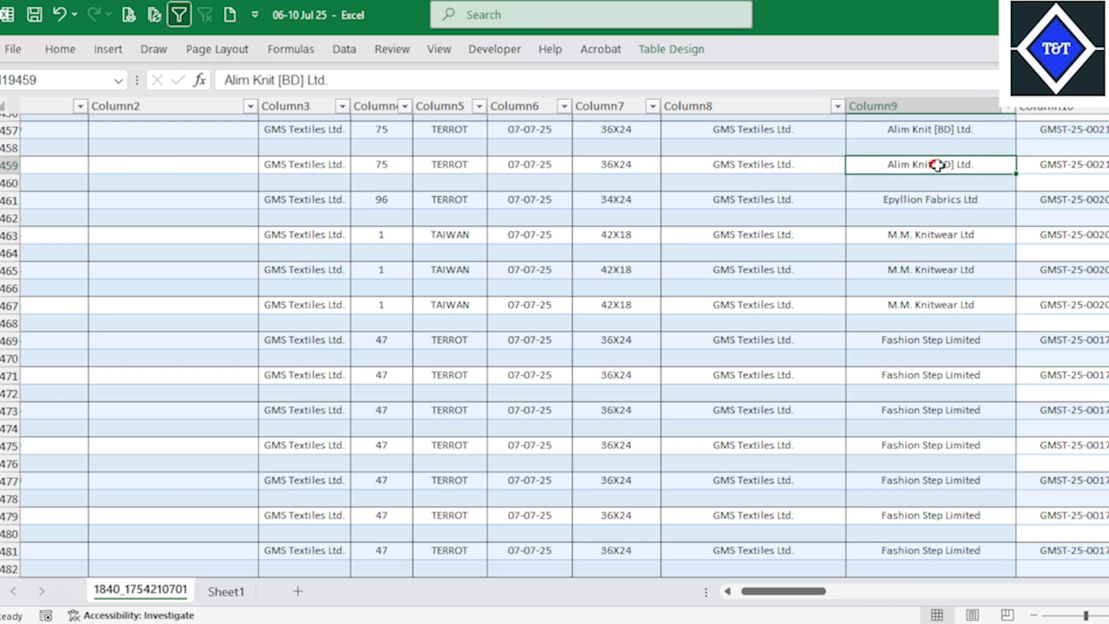
scroll(953, 231, "up", 5)
scroll(967, 260, "up", 4)
left_click(944, 289)
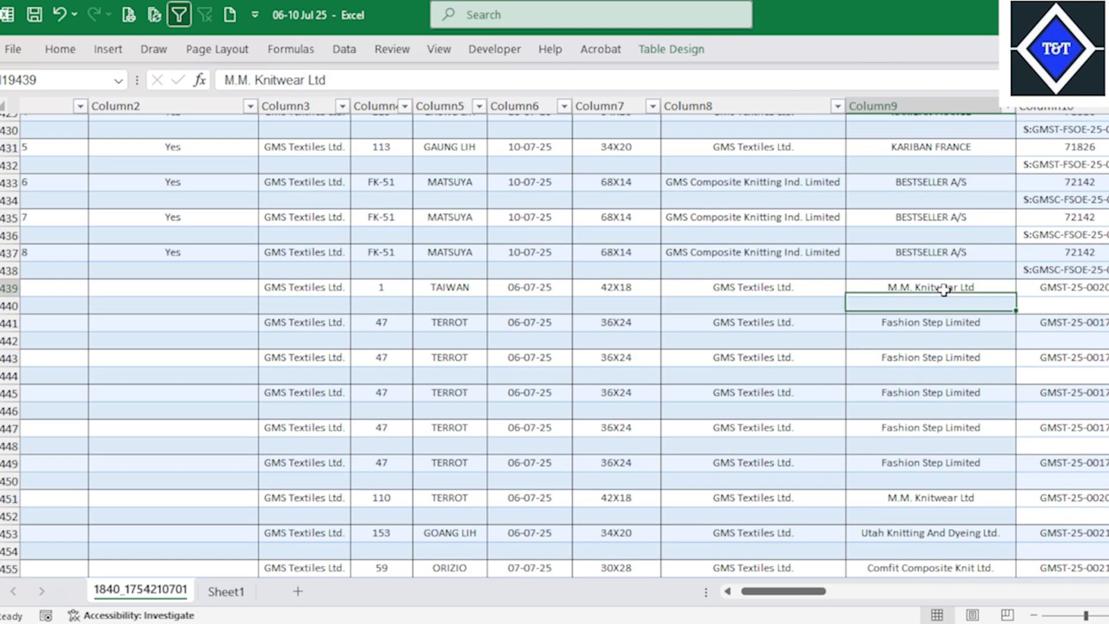
left_click(934, 258)
left_click(938, 306)
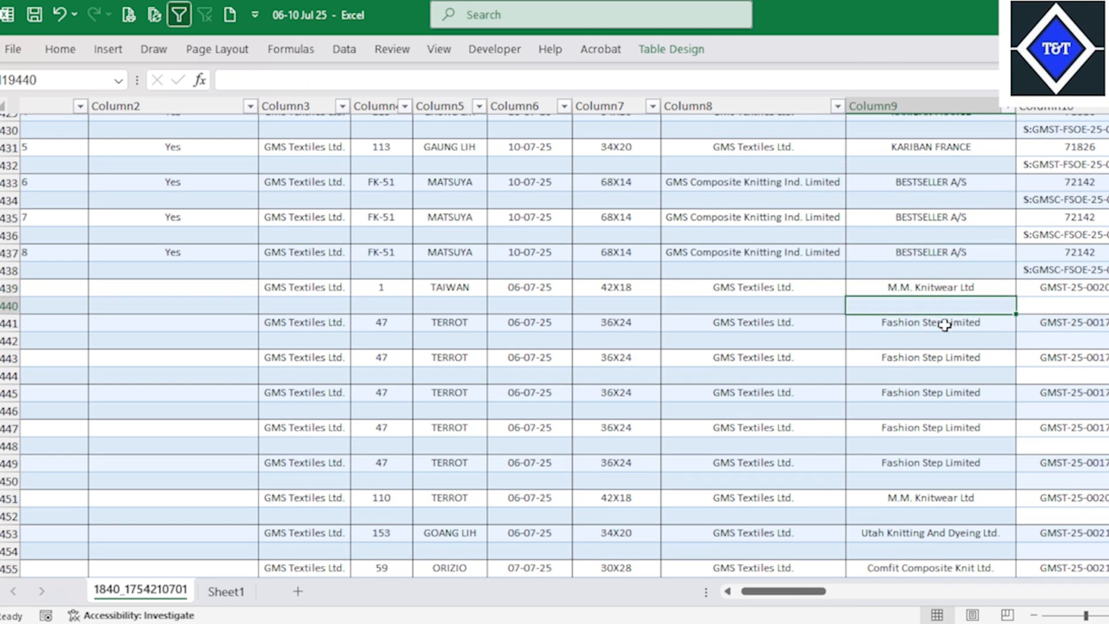
left_click(942, 325)
left_click_drag(945, 288, 959, 523)
Return to Sheet1 and review the full list of distinct buyers in the Buyer filter without filtering anything
left_click(214, 592)
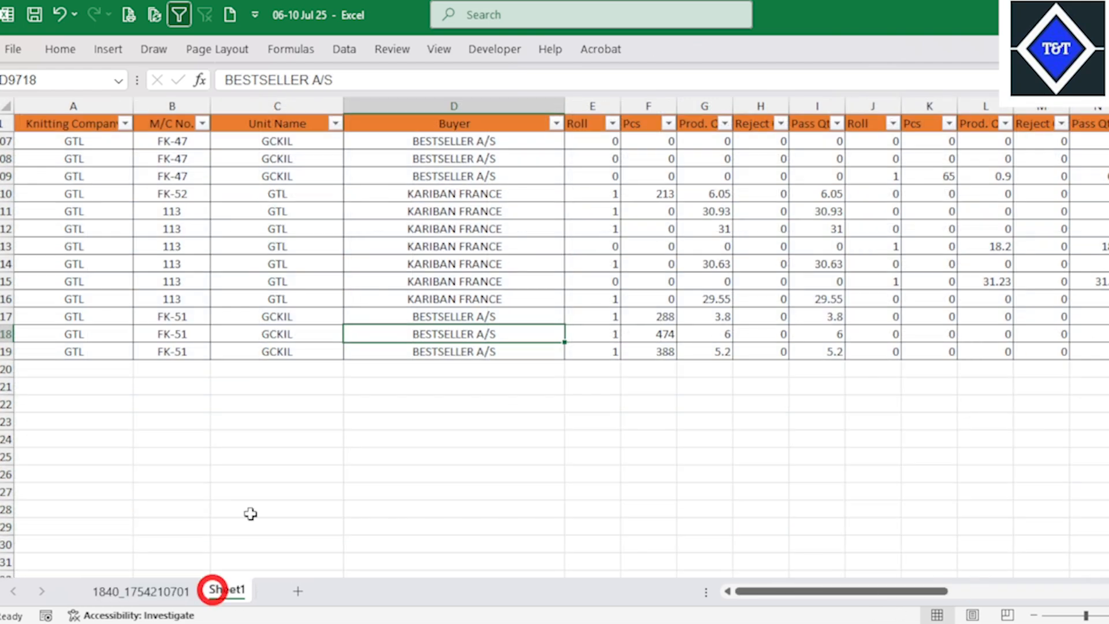
scroll(483, 307, "up", 7)
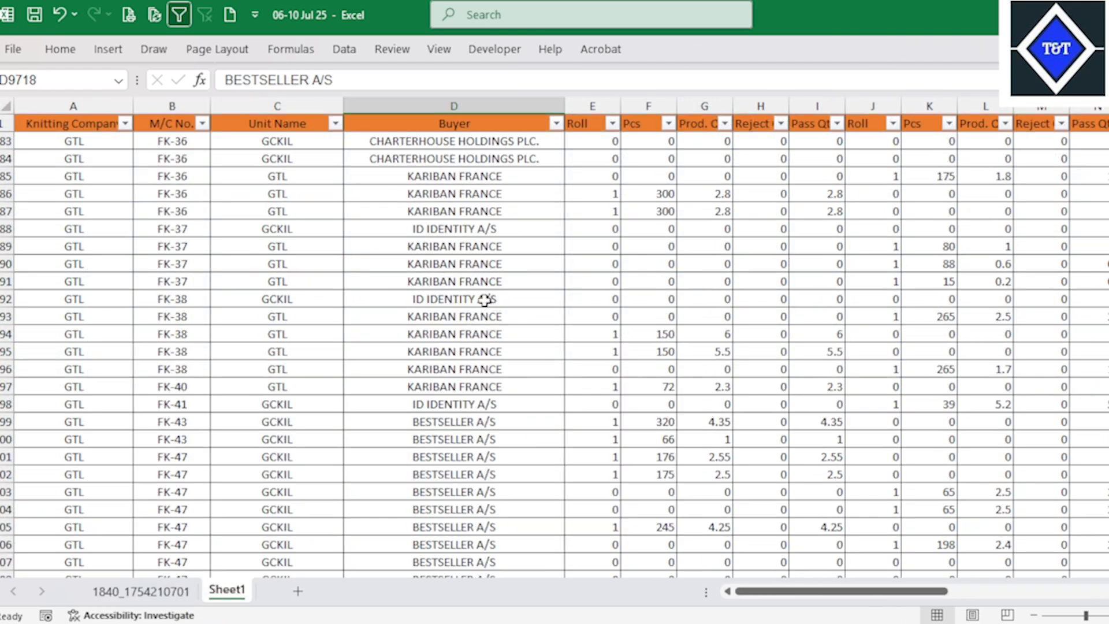
left_click(558, 125)
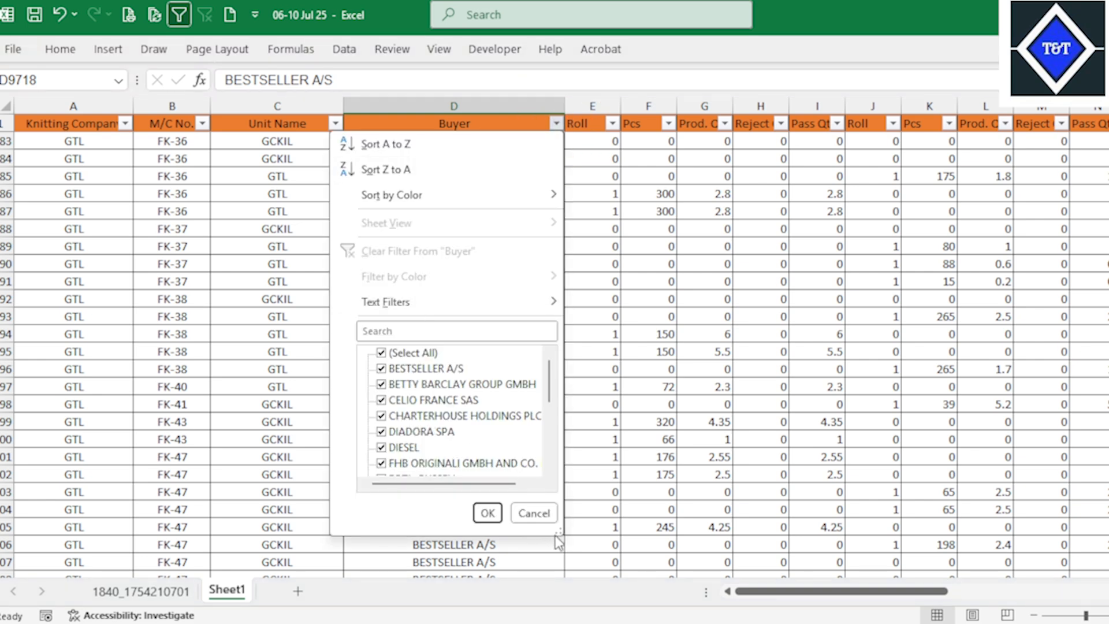
left_click_drag(558, 542, 1083, 606)
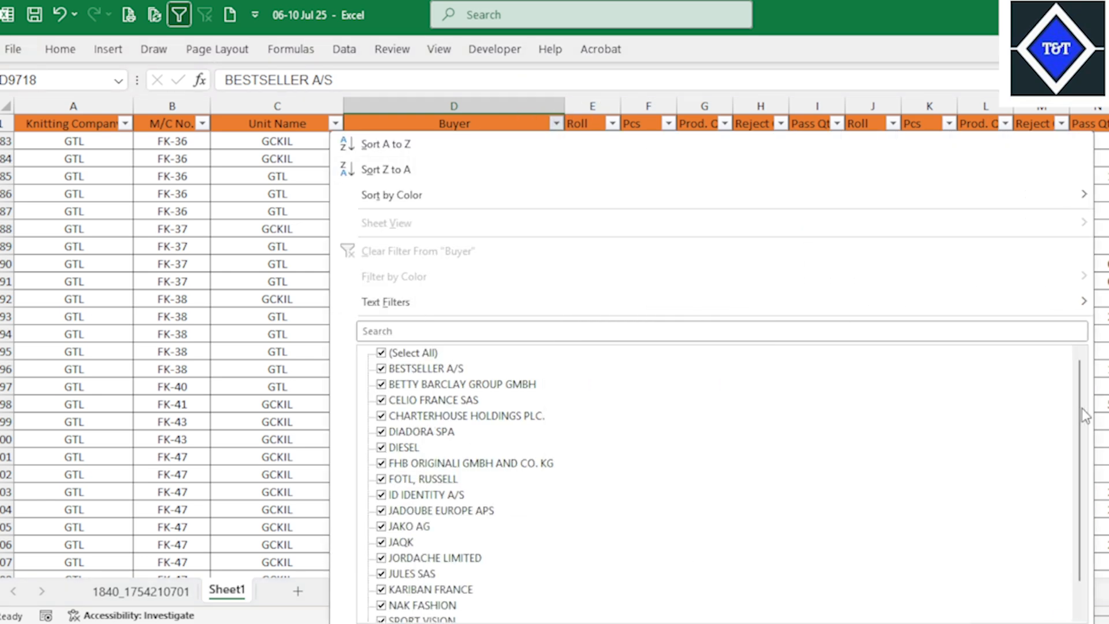
left_click_drag(1083, 411, 1082, 545)
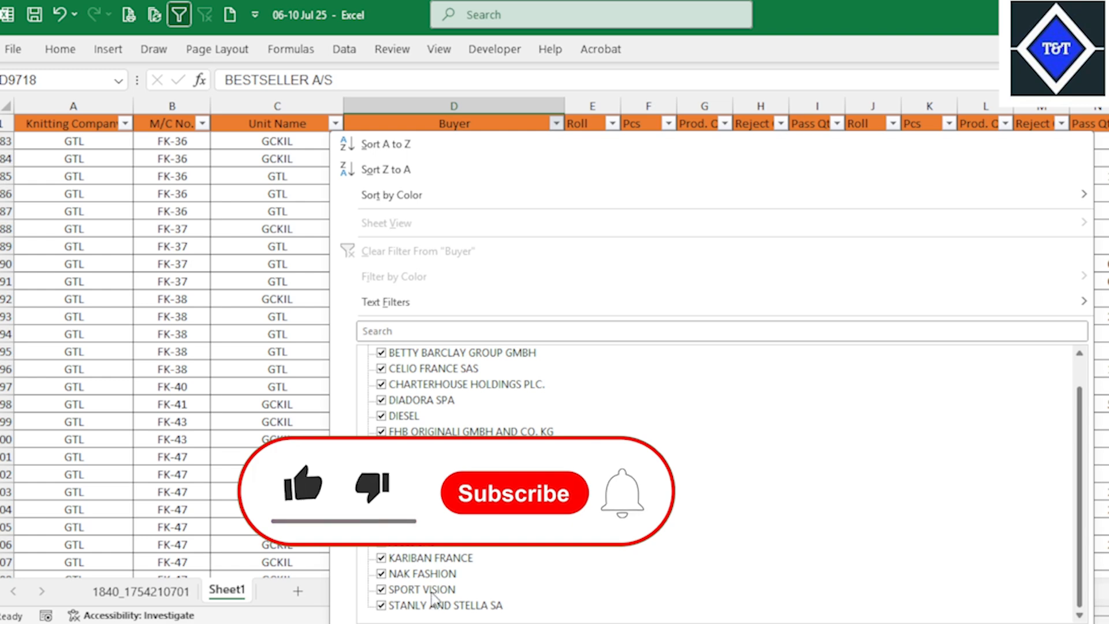
left_click(270, 341)
left_click(396, 297)
left_click(397, 247)
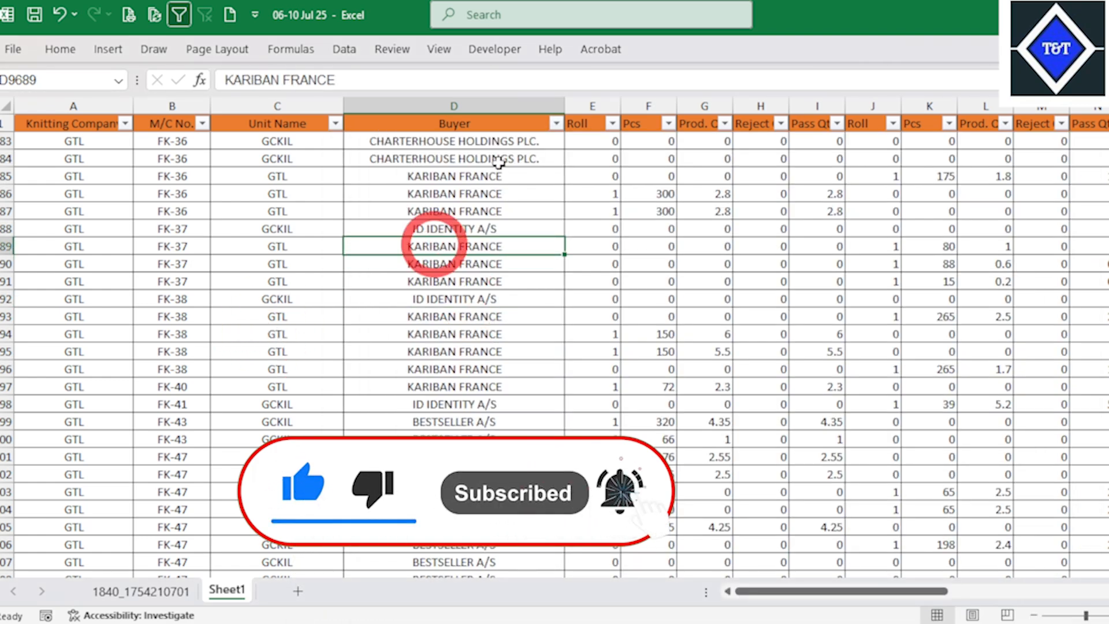
left_click(404, 158)
scroll(795, 409, "down", 2)
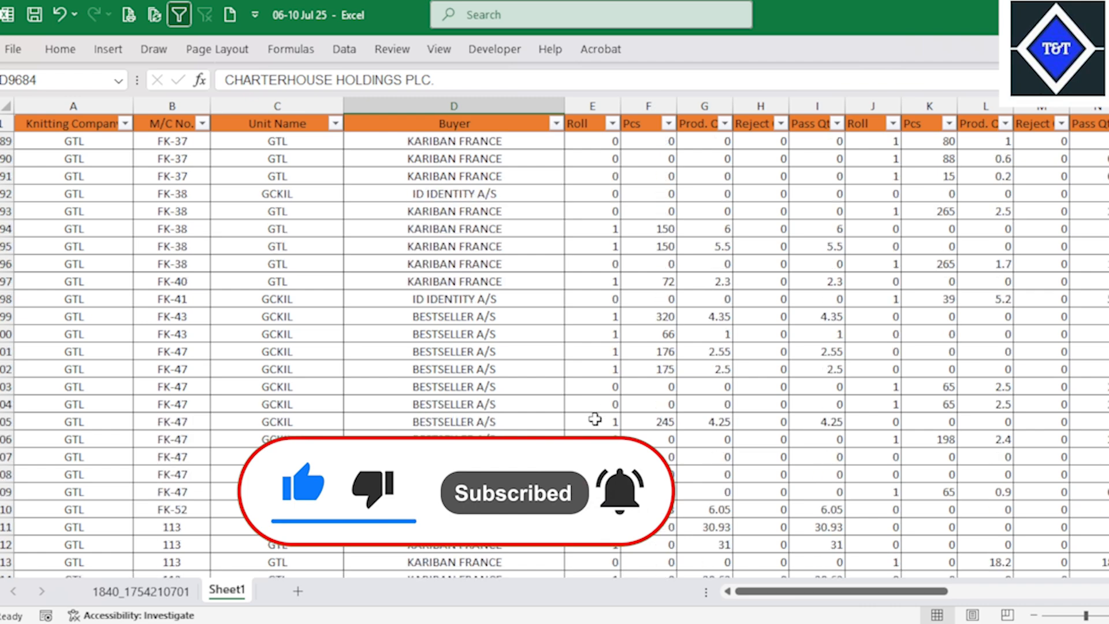
Inspect the quantity columns after Buyer, including Prod. Qty in column AA and Rate (Tk) in column AD
left_click_drag(919, 591, 959, 589)
left_click(545, 191)
left_click_drag(381, 106, 825, 106)
left_click(876, 123)
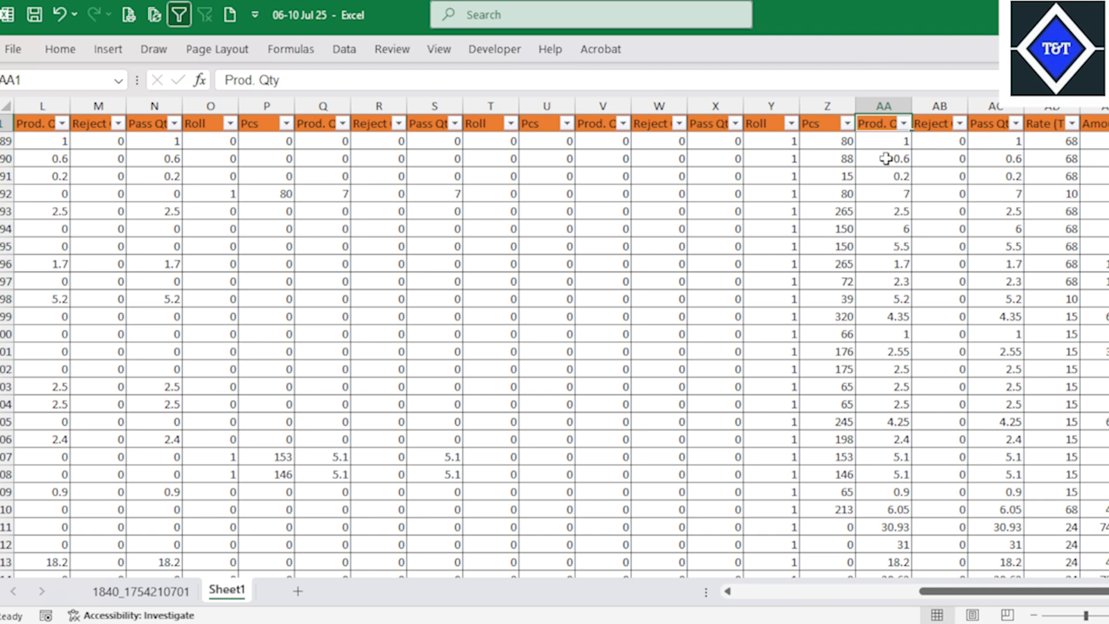
left_click(1062, 141)
left_click(1052, 126)
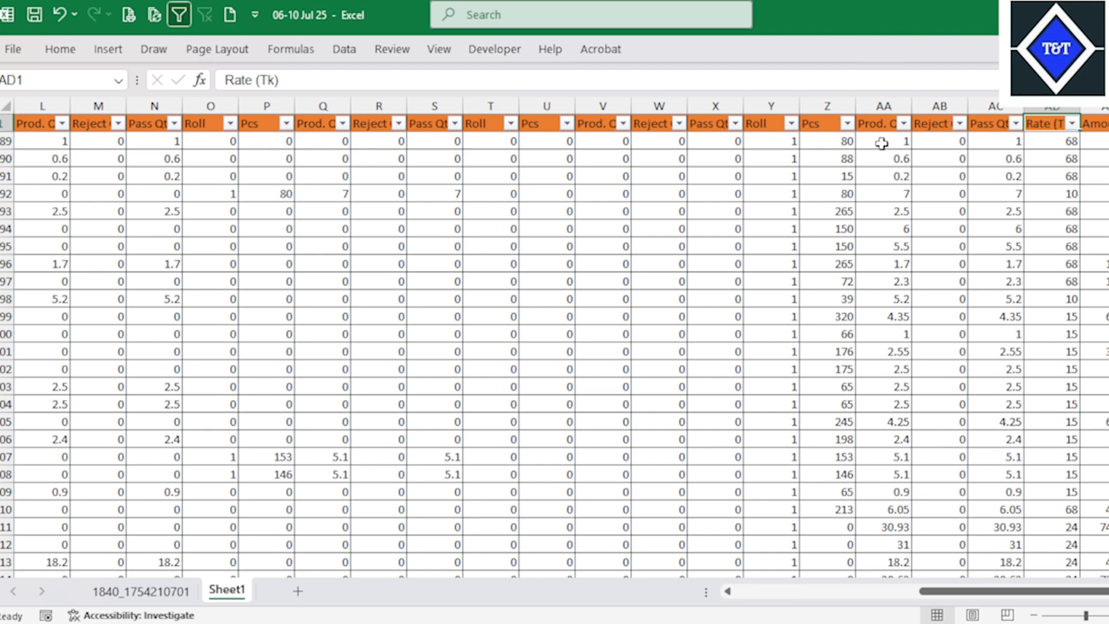
Delete columns E through Z so that the total Prod. Qty column directly follows Buyer
left_click_drag(1040, 591, 936, 604)
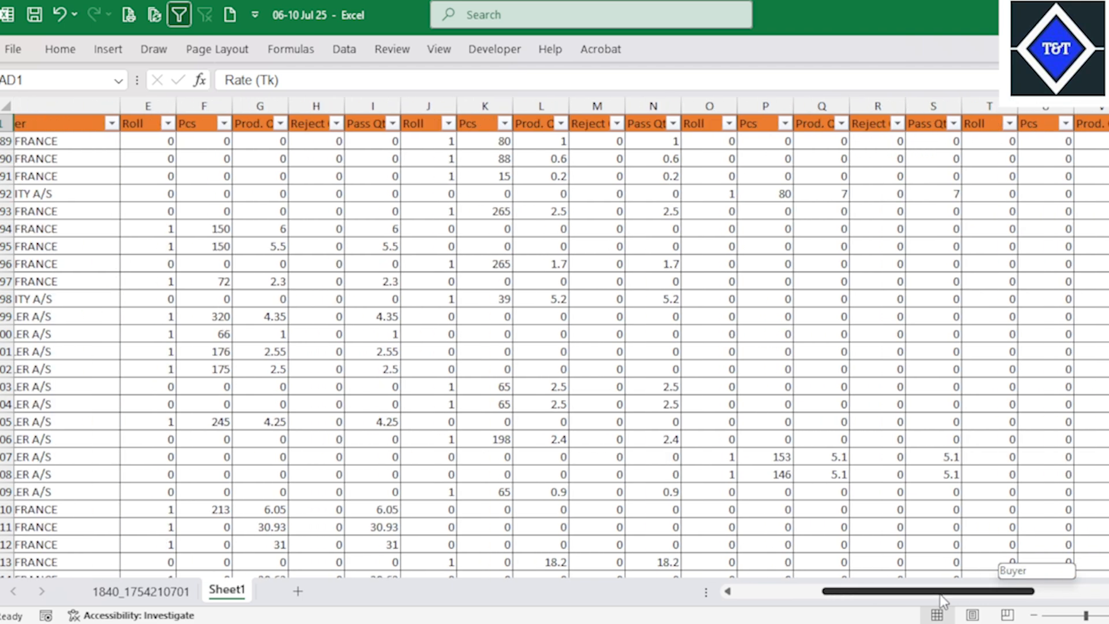
left_click_drag(148, 106, 1039, 104)
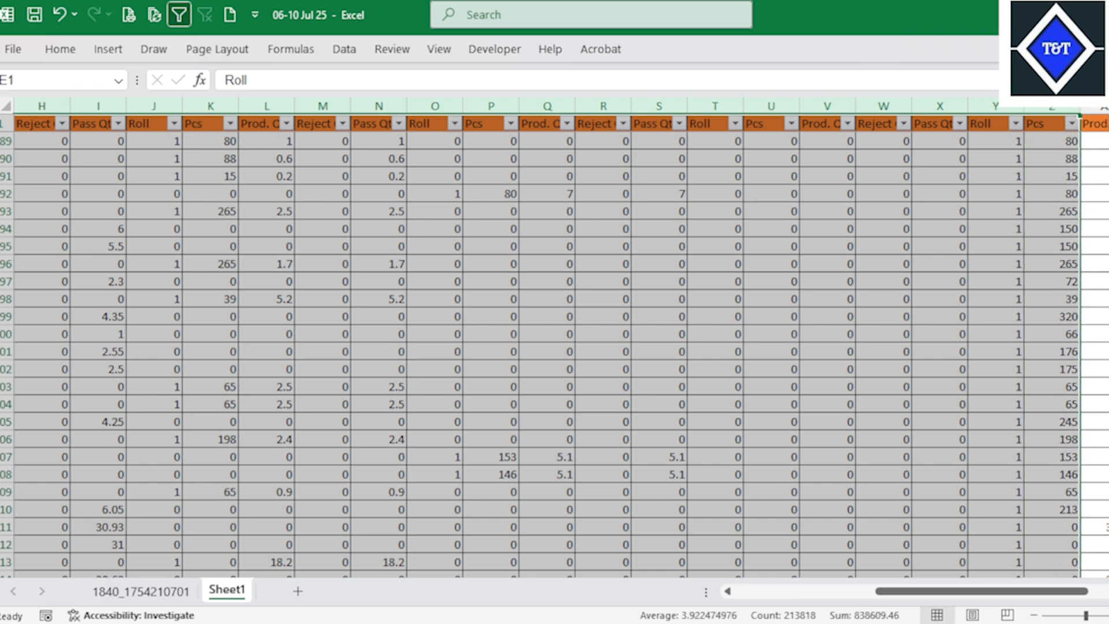
scroll(560, 346, "right", 2)
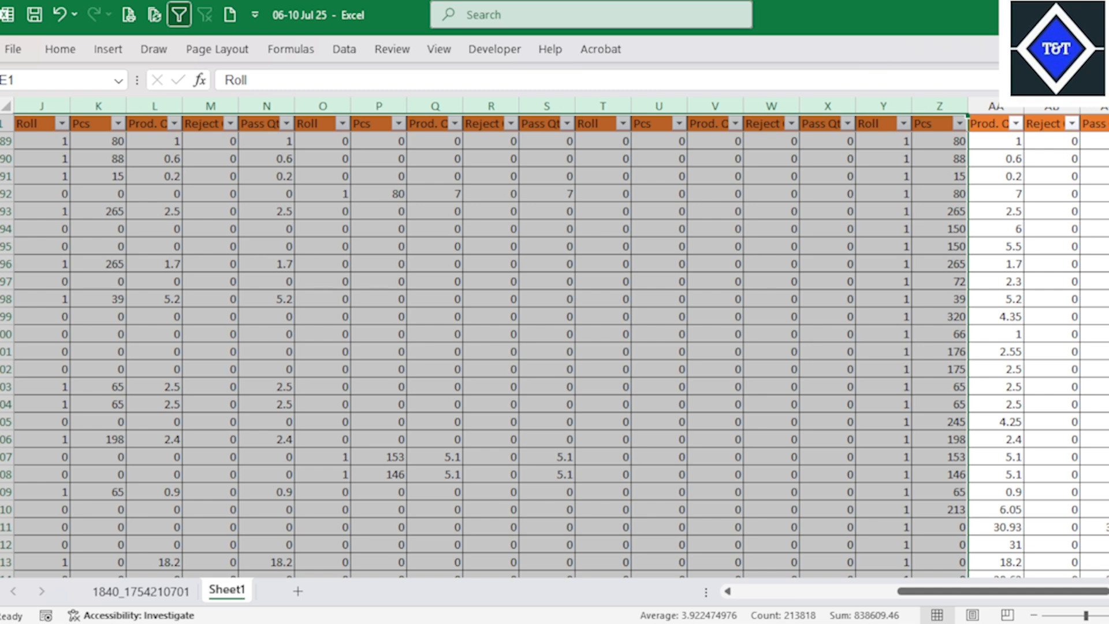
scroll(560, 347, "right", 1)
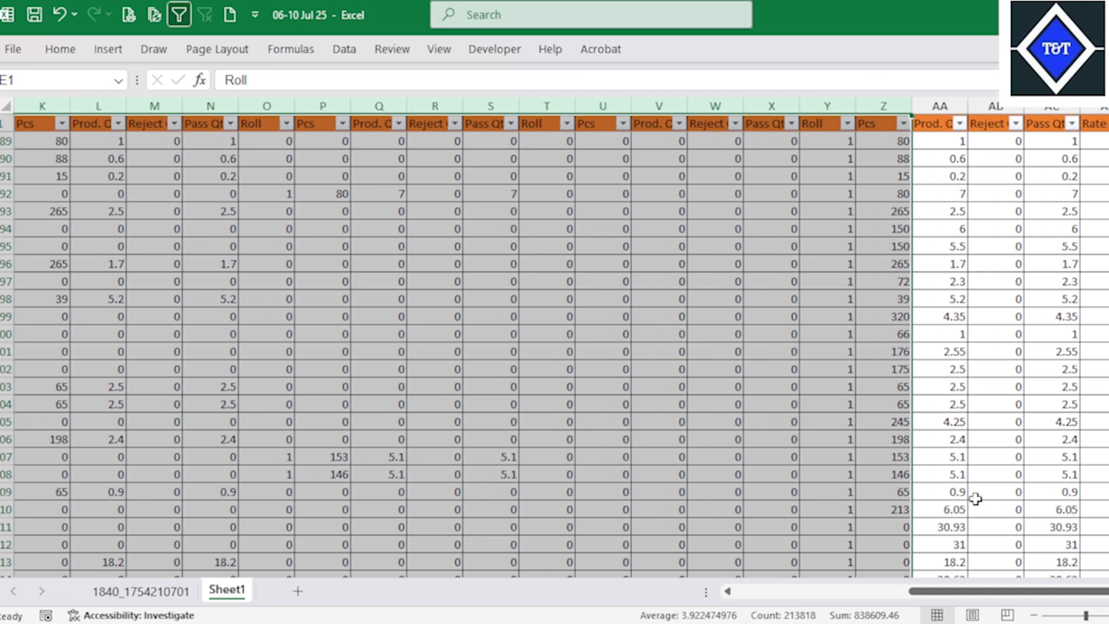
scroll(975, 498, "down", 4)
scroll(982, 494, "up", 8)
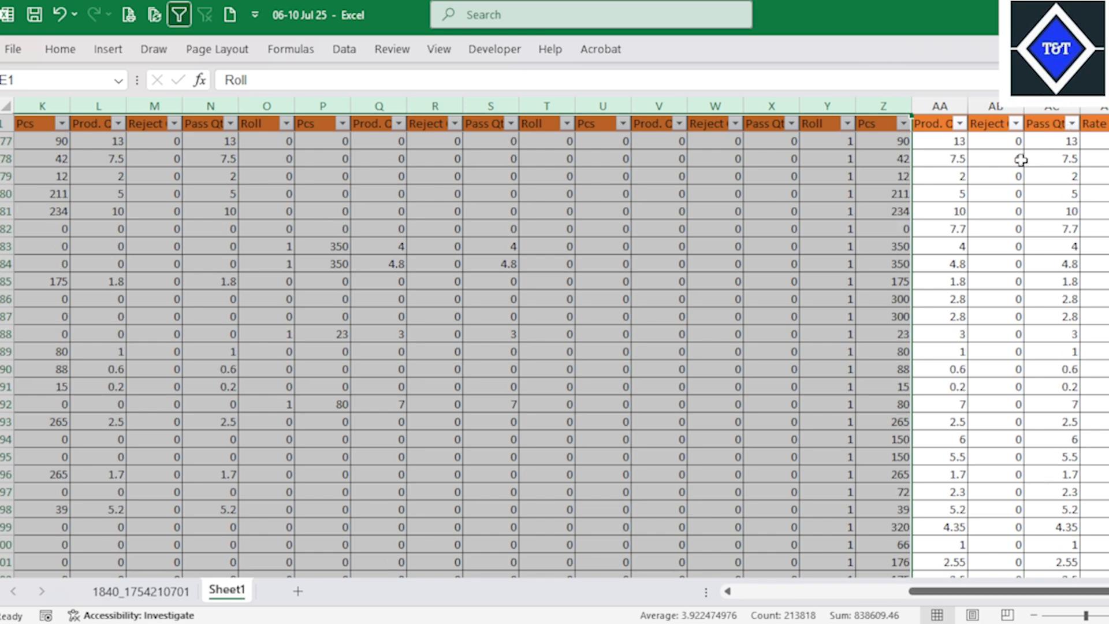
scroll(1020, 160, "down", 12)
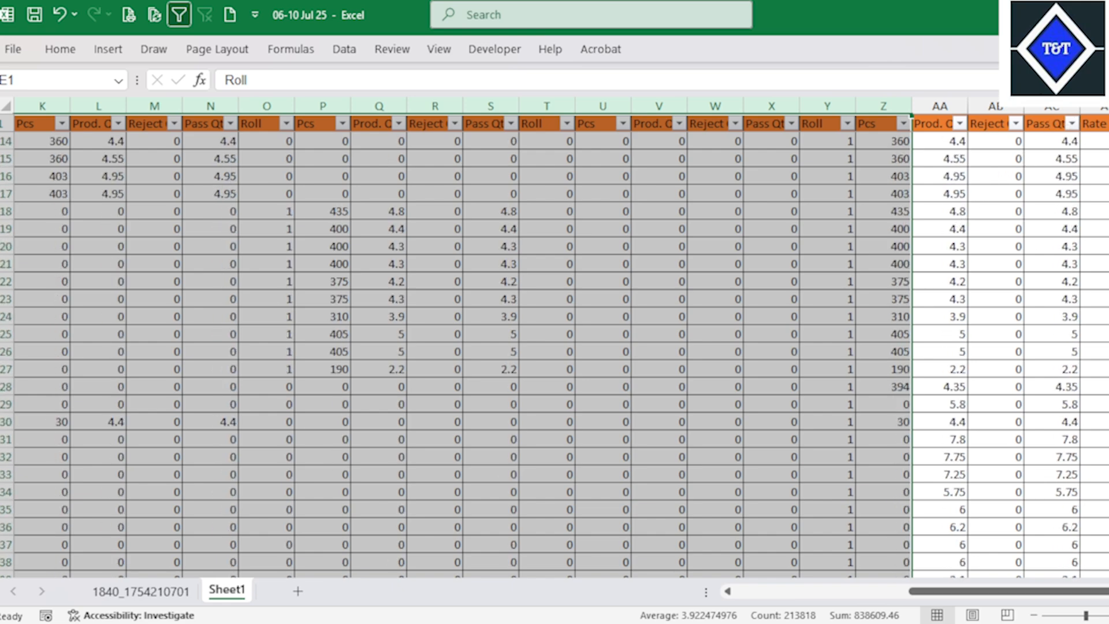
scroll(554, 347, "down", 10)
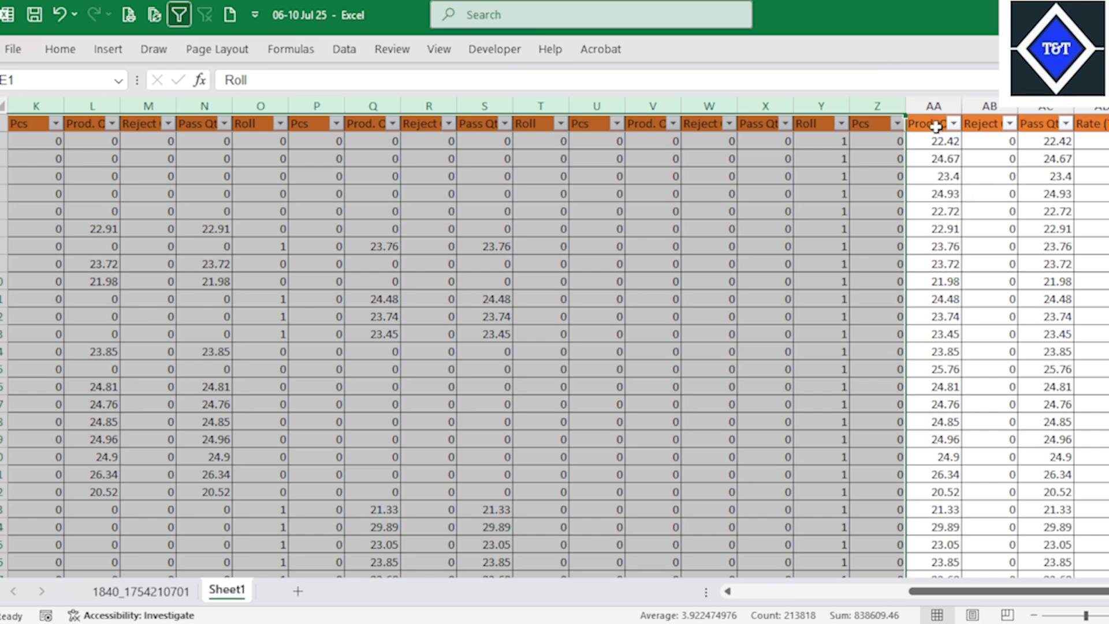
key("ctrl+minus")
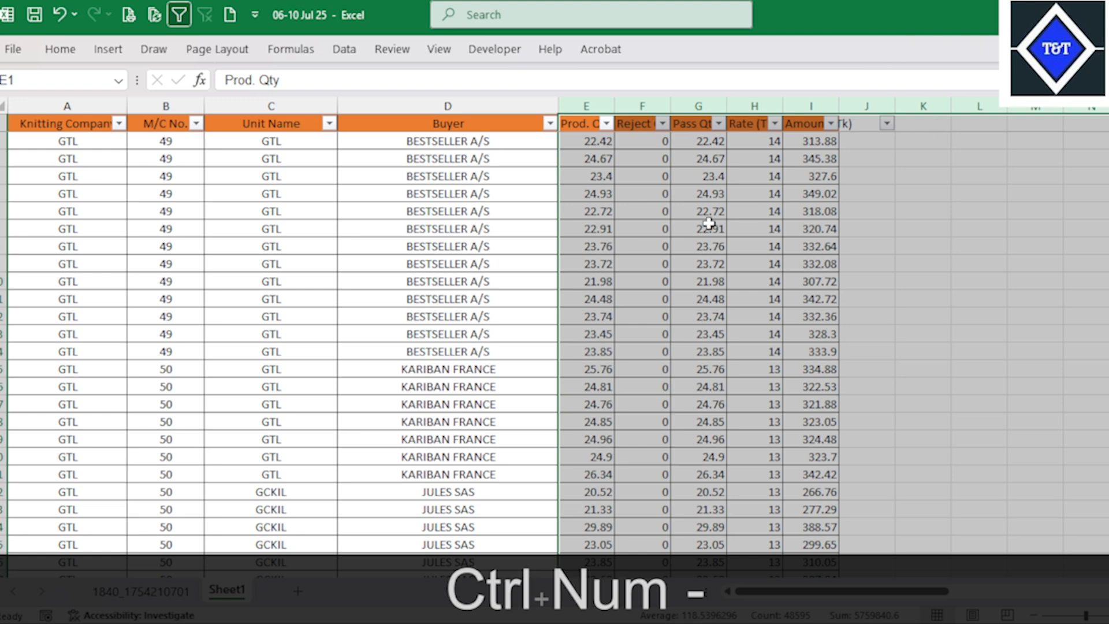
left_click(709, 227)
left_click(583, 141)
left_click(581, 123)
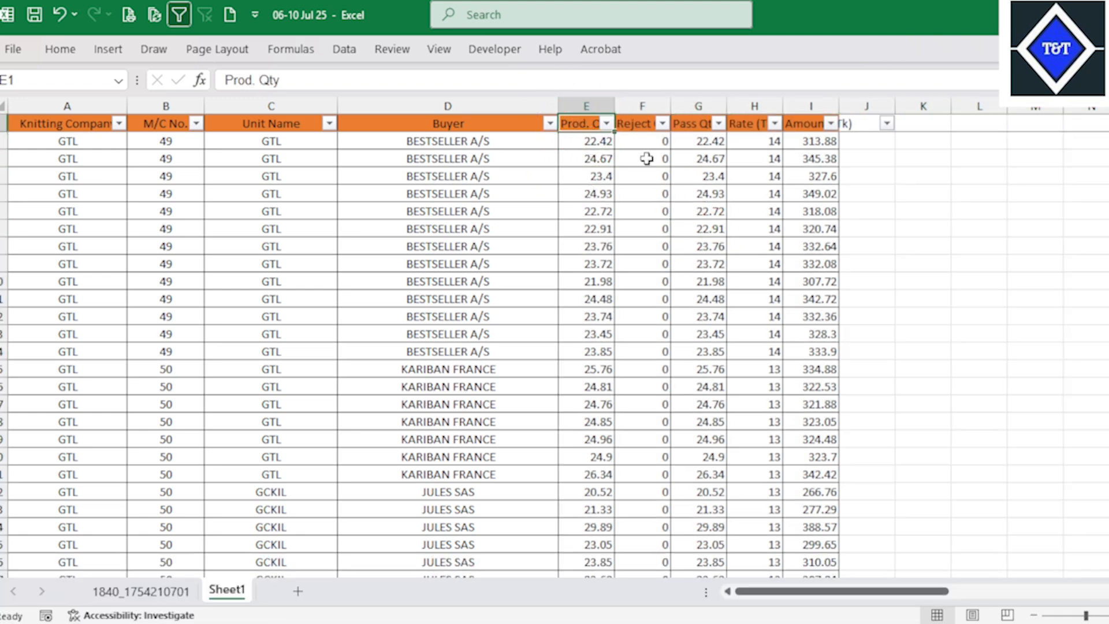
Delete the reject and pass quantity columns, F and G, between Prod. Qty and Rate (Tk)
left_click(647, 159)
left_click(643, 124)
left_click_drag(640, 101, 711, 96)
key("ctrl+minus")
left_click(539, 283)
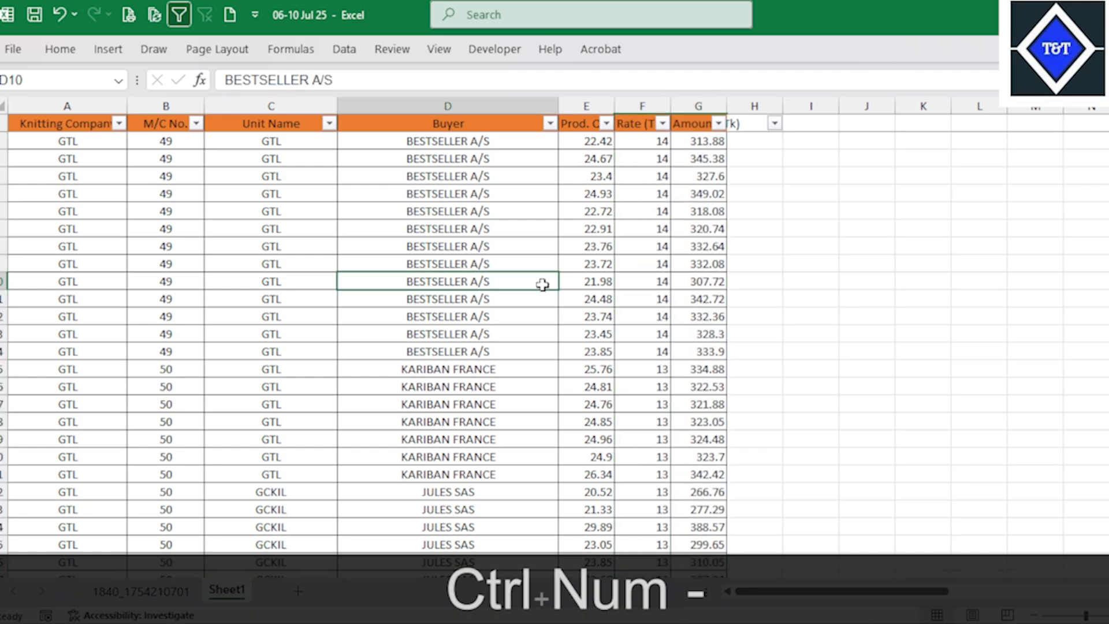
Check the Prod. Qty column down to the last record of the reduced table and return to the first rows
left_click(592, 180)
key("ctrl+shift+Down")
scroll(594, 240, "down", 5)
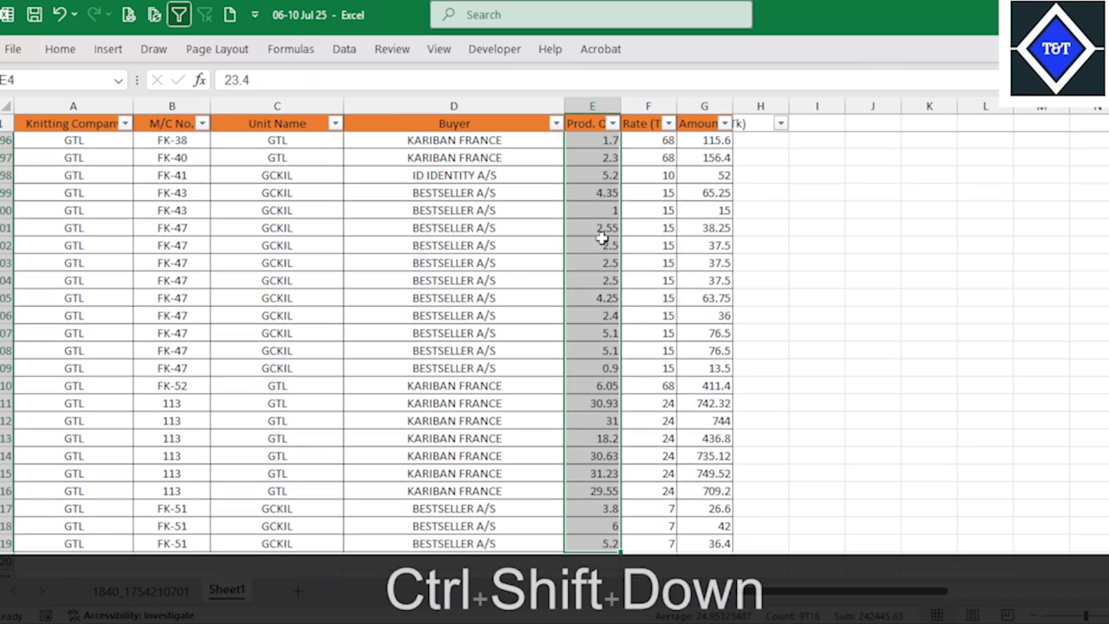
left_click(368, 355)
left_click_drag(738, 298, 180, 293)
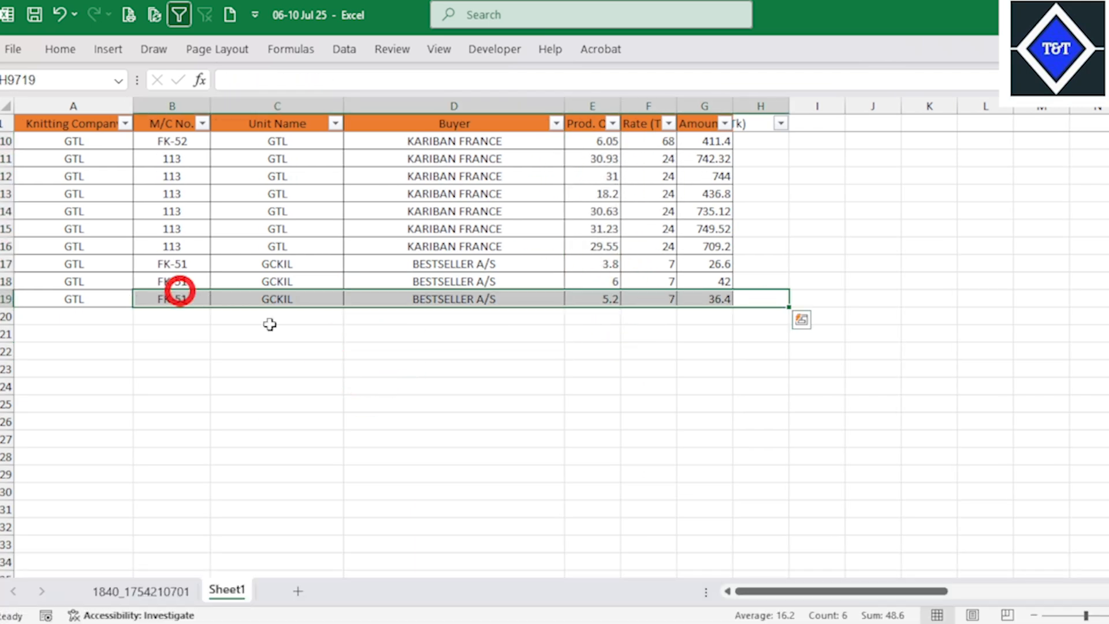
left_click(454, 404)
scroll(791, 290, "up", 10)
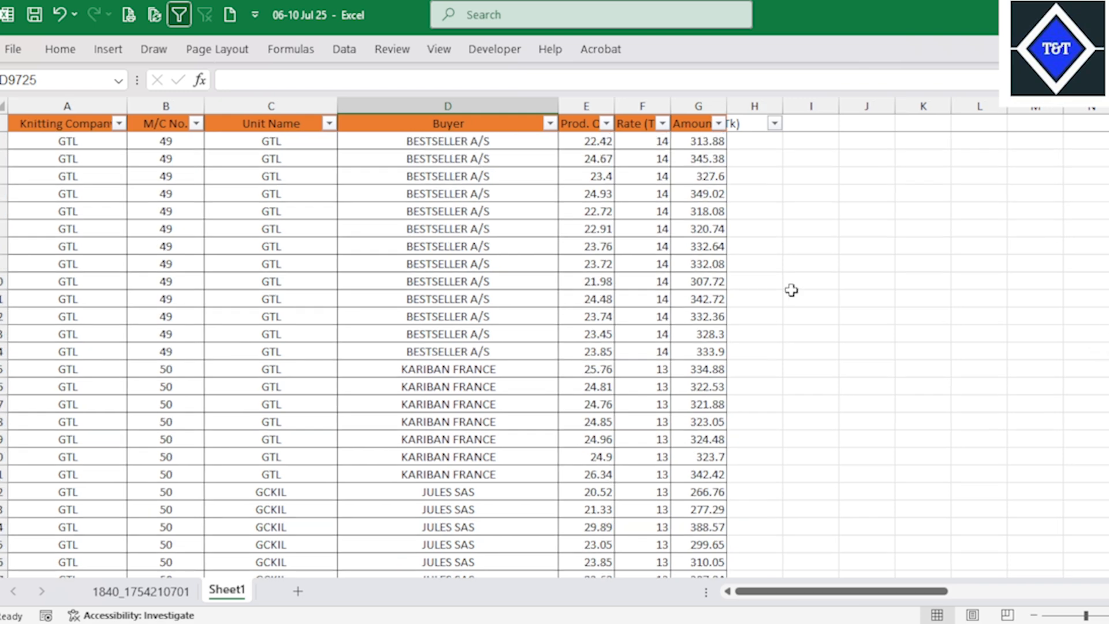
left_click(273, 364)
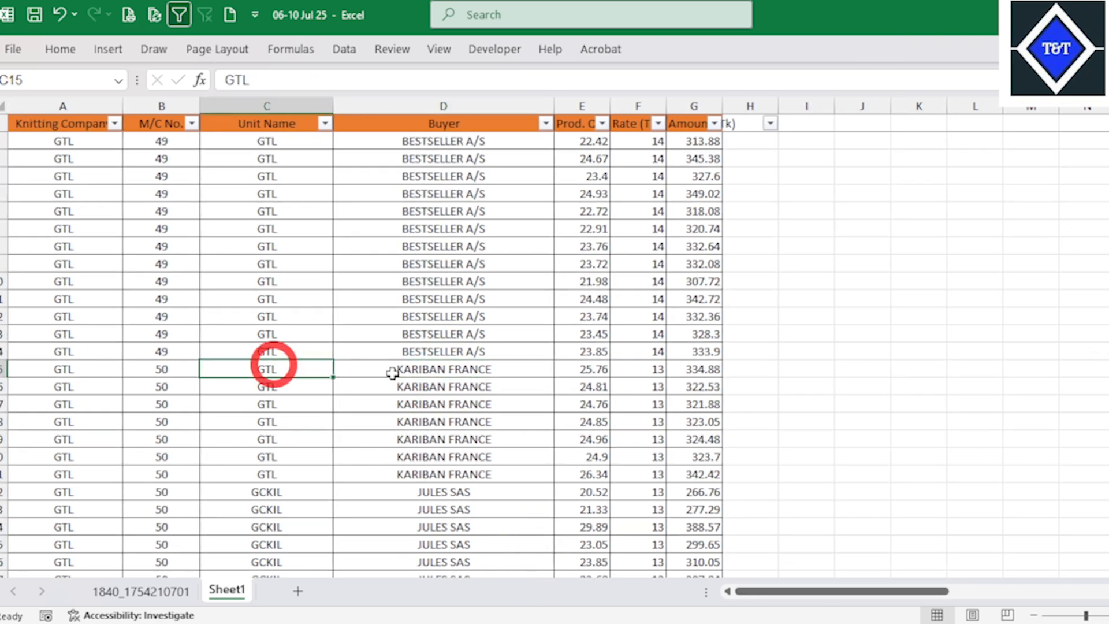